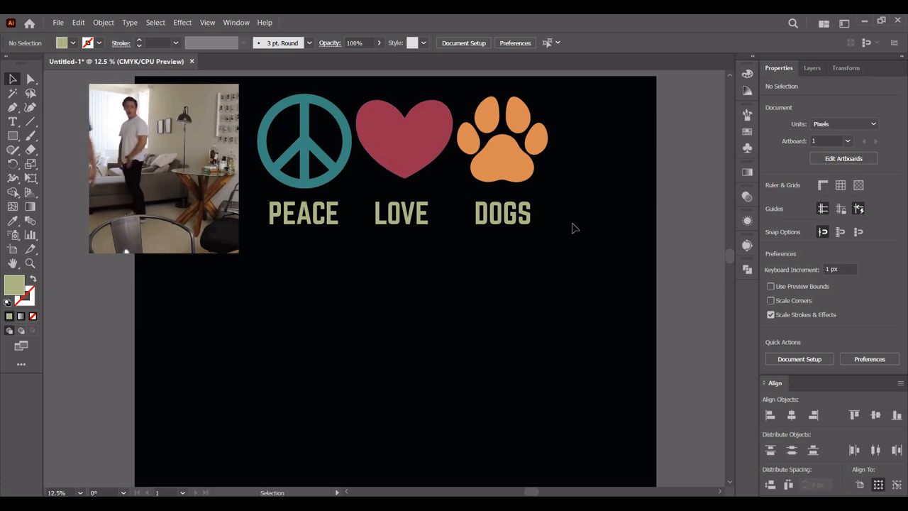
- Draw a tall olive-green rectangle beneath the PEACE lettering and round its corners
key("m")
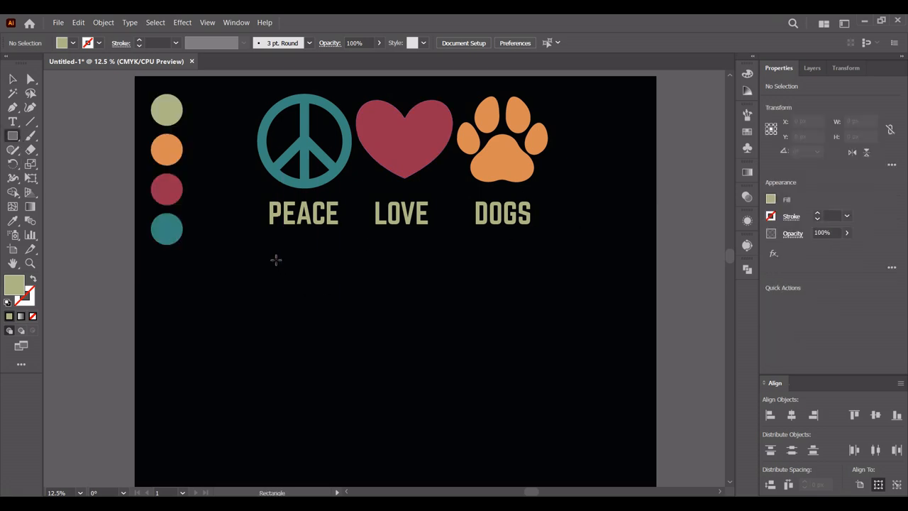
left_click_drag(341, 365, 342, 365)
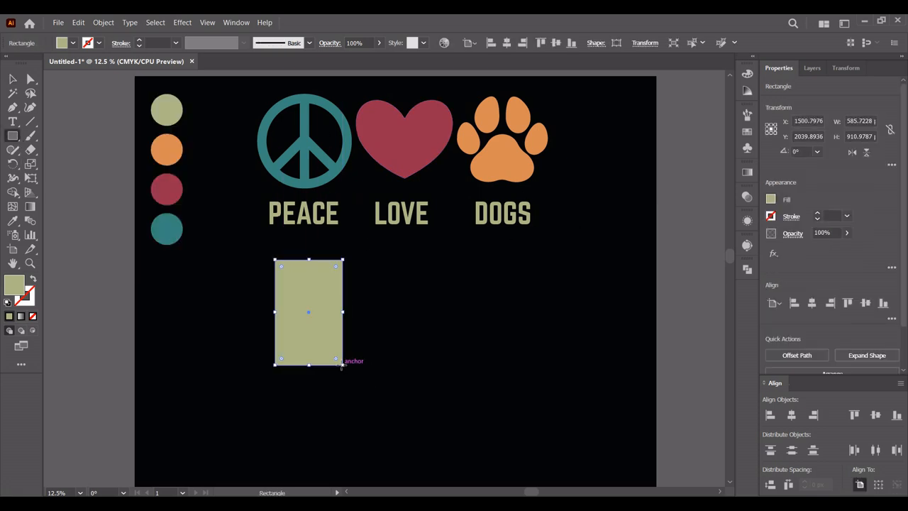
left_click_drag(333, 276, 332, 275)
left_click(407, 351)
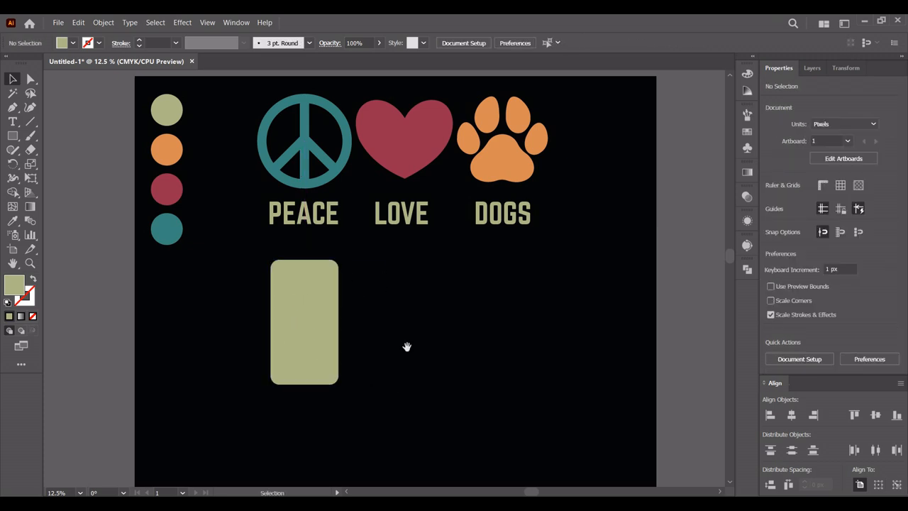
left_click_drag(407, 348, 405, 339)
- Duplicate the rounded rectangle twice into an evenly spaced row and enlarge all three to span the lettering's width
left_click(325, 305)
left_click_drag(320, 298, 397, 295)
key("ctrl+d")
left_click_drag(544, 280, 346, 285)
left_click_drag(493, 319, 526, 320)
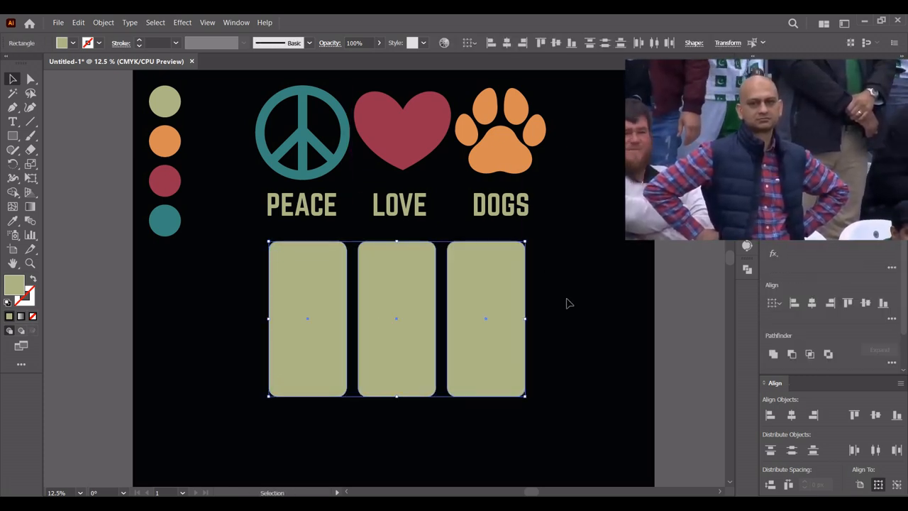
left_click(568, 304)
- Colour the three cards teal, crimson and orange by sampling the palette circles
left_click(281, 265)
key("i")
left_click(166, 223)
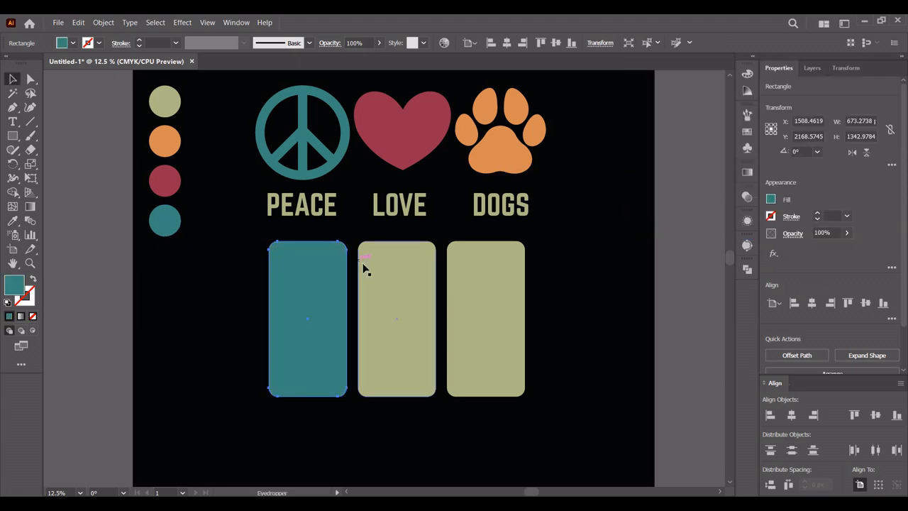
left_click(361, 263, "ctrl")
left_click(165, 181)
left_click(468, 284, "ctrl")
left_click(164, 140)
key("v")
left_click(552, 217)
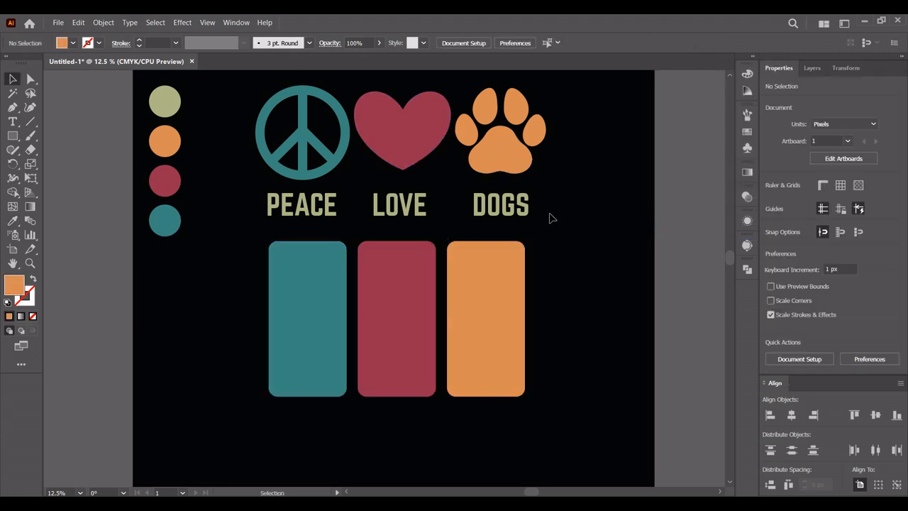
- Copy the PEACE, LOVE and DOGS lettering onto the lower part of the cards, in front and filled black
left_click_drag(550, 213, 342, 191)
left_click_drag(427, 215, 430, 377)
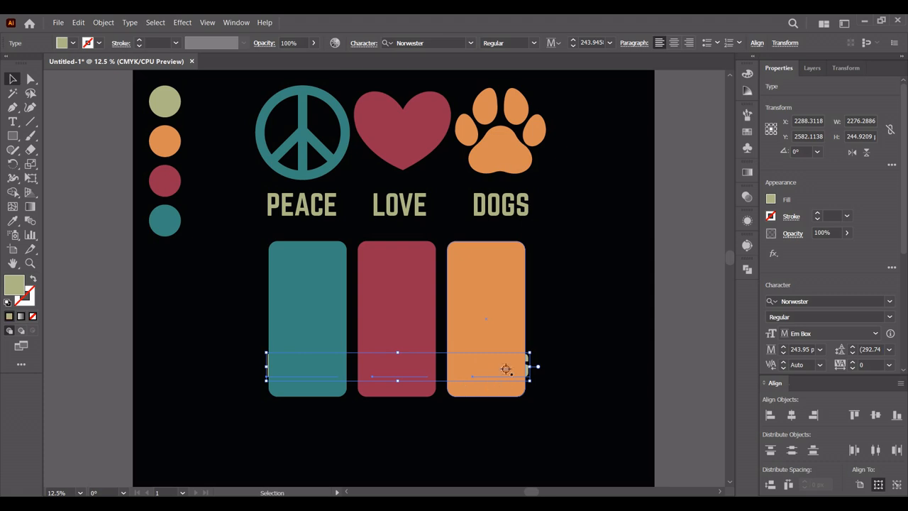
key("ctrl+shift+bracketright")
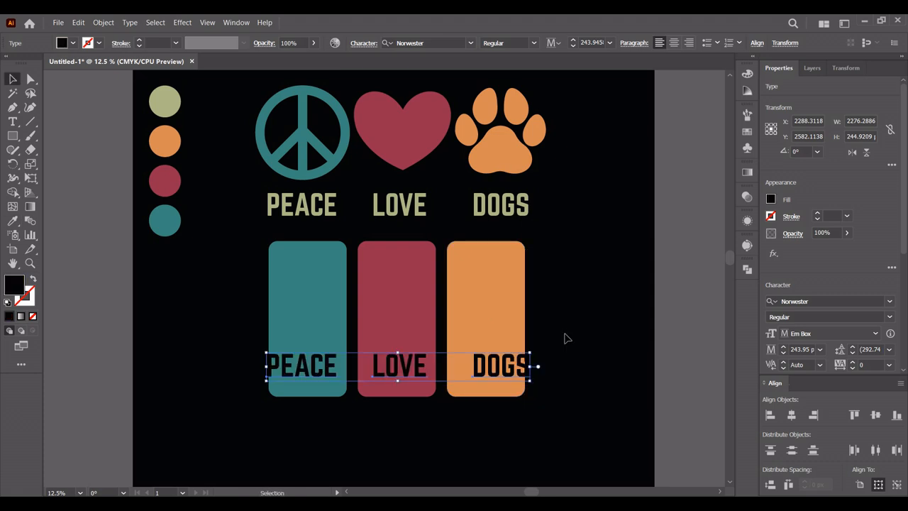
left_click(566, 338)
- Centre the black words PEACE, LOVE and DOGS individually near the lower edge of their cards
left_click_drag(432, 424, 418, 449)
scroll(395, 447, "up", 1)
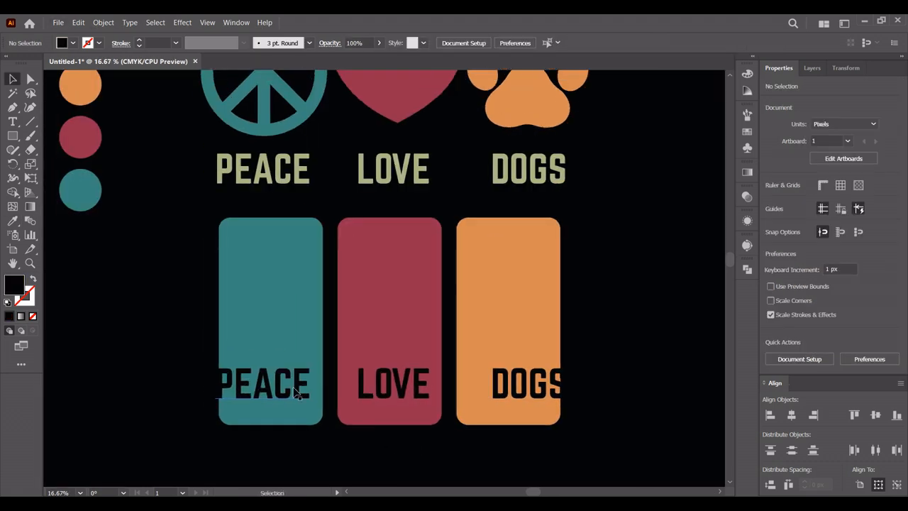
left_click(381, 391)
left_click_drag(392, 402, 391, 402)
left_click_drag(520, 400, 501, 403)
left_click(582, 331)
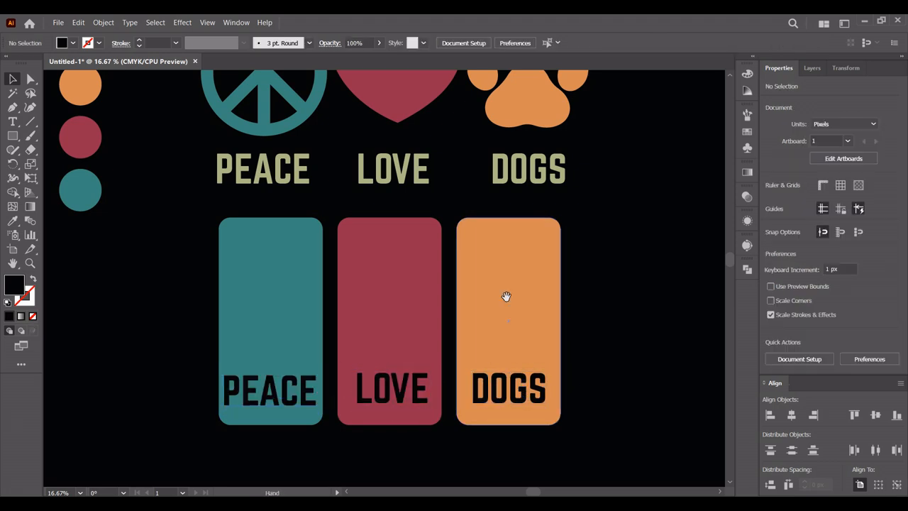
- Copy the peace sign, heart and paw icons onto the three cards and fill the copies black
left_click_drag(506, 296, 506, 335)
left_click_drag(616, 158, 309, 115)
left_click_drag(384, 128, 384, 345)
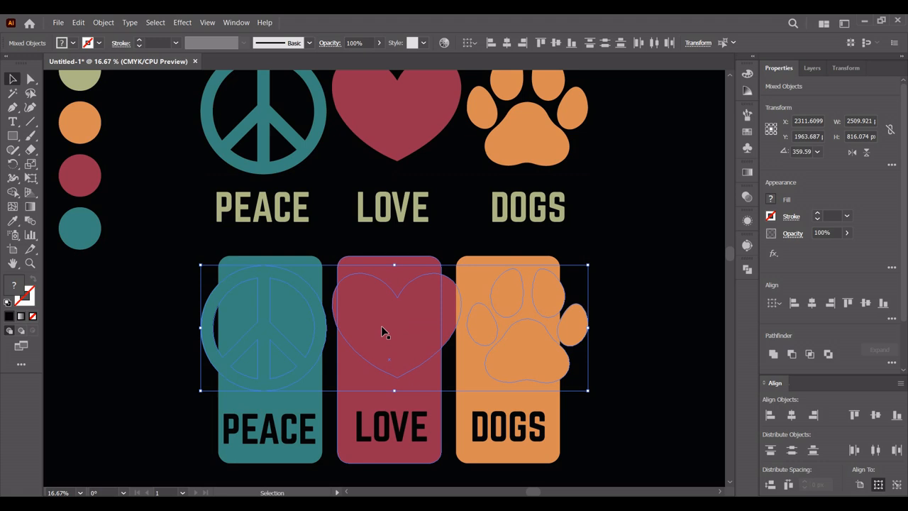
left_click(611, 223)
key("v")
left_click(588, 337)
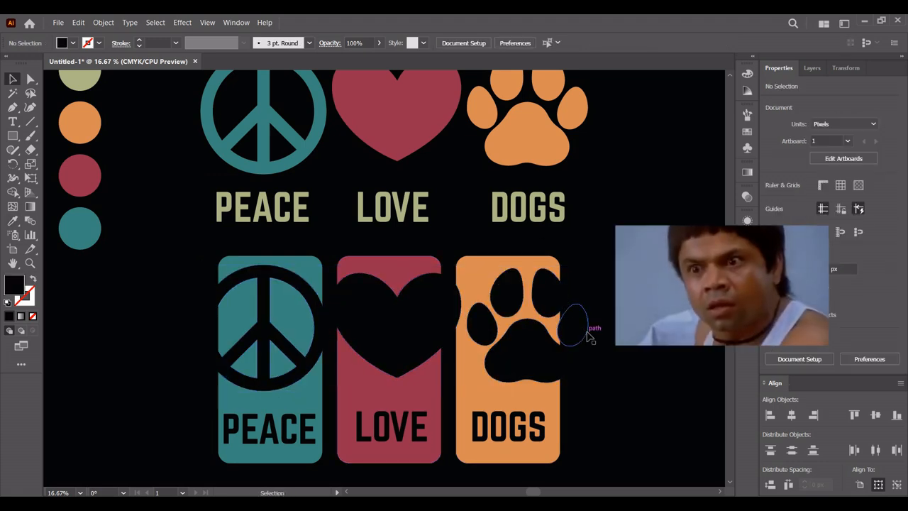
- Scale down the black paw, heart and peace sign and centre each one within its card above the word
left_click(574, 329)
left_click_drag(589, 325, 573, 323)
left_click_drag(525, 347, 506, 350)
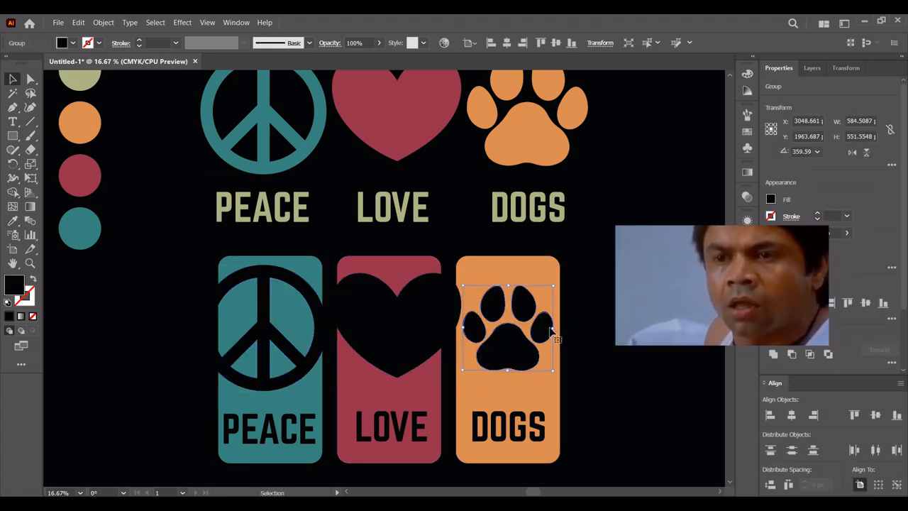
left_click(439, 327)
left_click_drag(462, 322, 436, 321)
left_click_drag(409, 328, 438, 337)
left_click_drag(328, 328, 302, 353)
left_click(588, 298)
left_click_drag(590, 297, 582, 269)
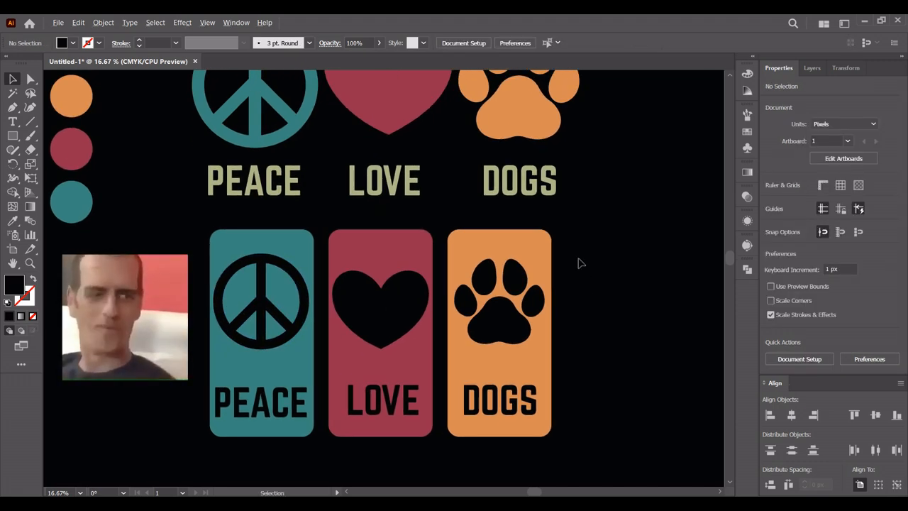
- Draw a bar about 673 by 200 px below the PEACE card, matching its width and teal colour
scroll(577, 259, "down", 1)
left_click_drag(594, 371, 522, 276)
scroll(595, 321, "down", 1)
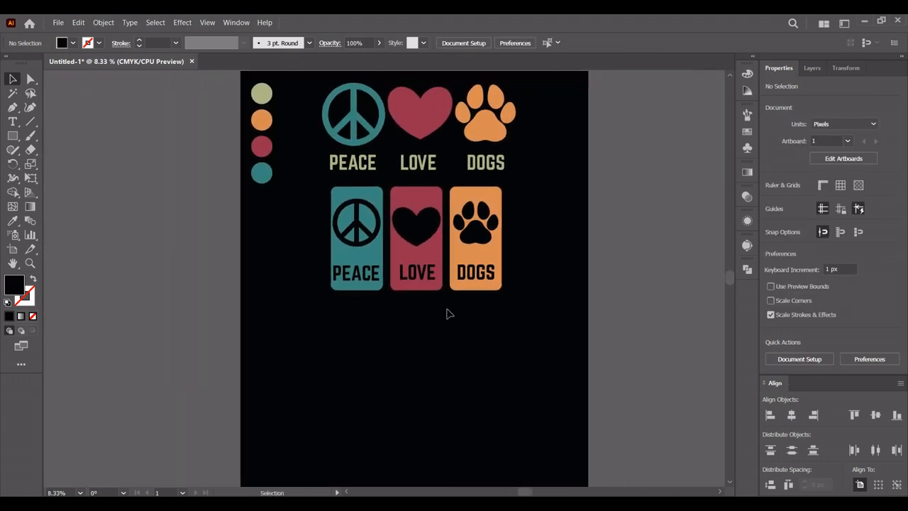
scroll(452, 312, "up", 1)
left_click_drag(303, 303, 293, 282)
left_click(13, 137)
left_click_drag(263, 104, 263, 279)
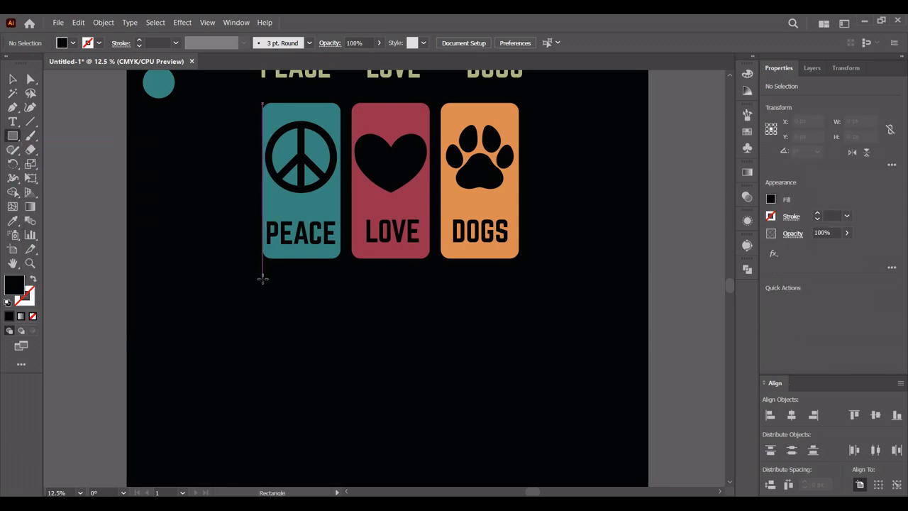
left_click_drag(340, 302, 340, 301)
key("v")
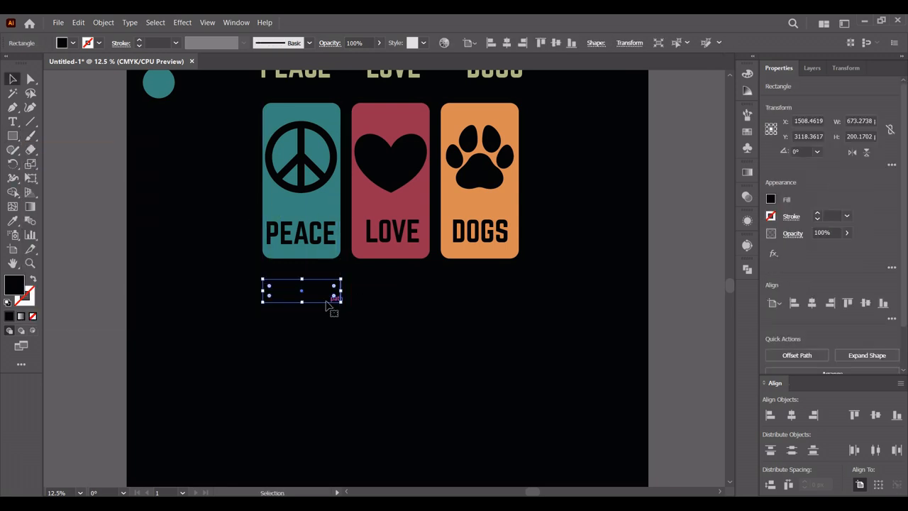
left_click(329, 212)
key("v")
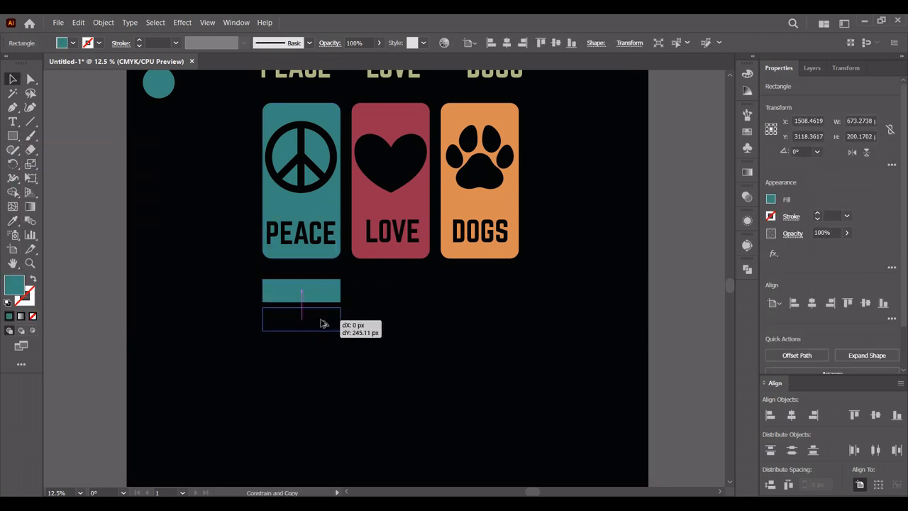
- Duplicate the teal bar downward at equal spacing to form a stack of five bars
left_click_drag(320, 322, 320, 322)
key("ctrl+d")
key("ctrl+d")
key("ctrl+d")
left_click(357, 386)
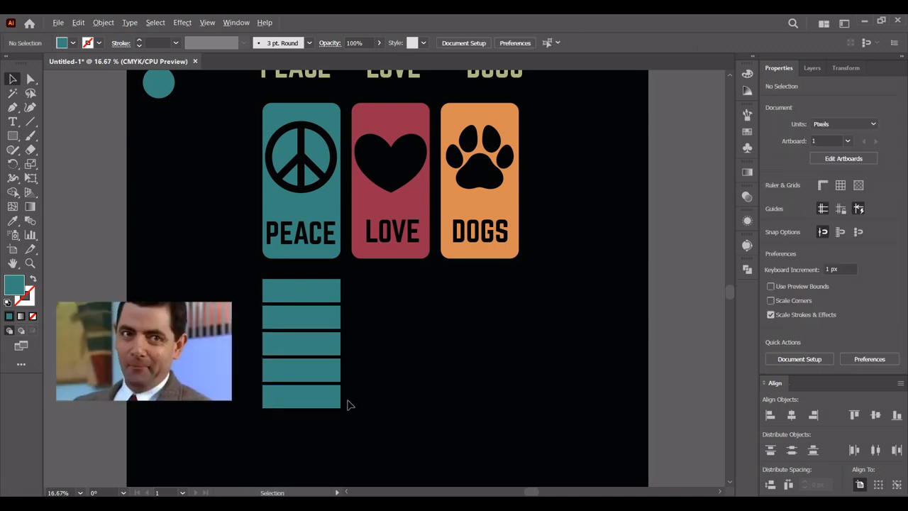
- Round the upper corners of the top bar and the lower corners of the bottom bar in the stack
scroll(347, 404, "up", 1)
key("a")
left_click_drag(197, 219, 345, 248)
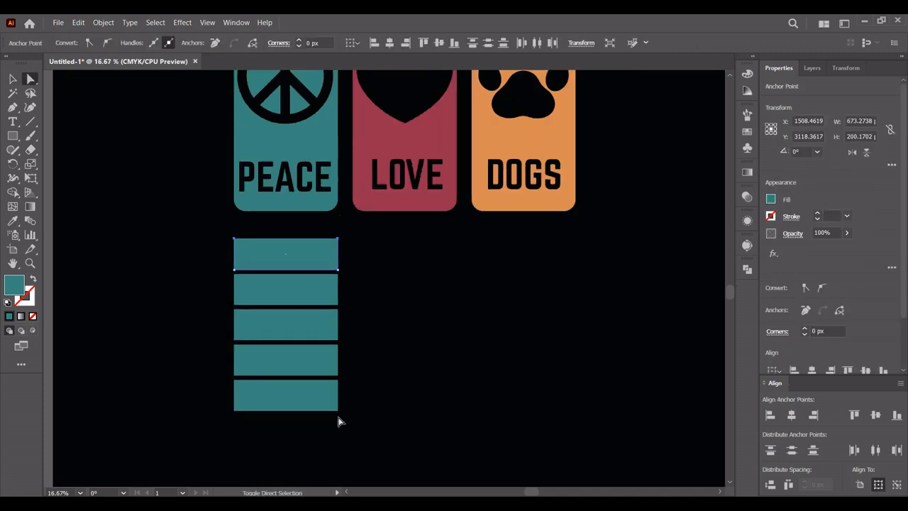
left_click_drag(235, 407, 235, 408)
scroll(338, 246, "up", 1)
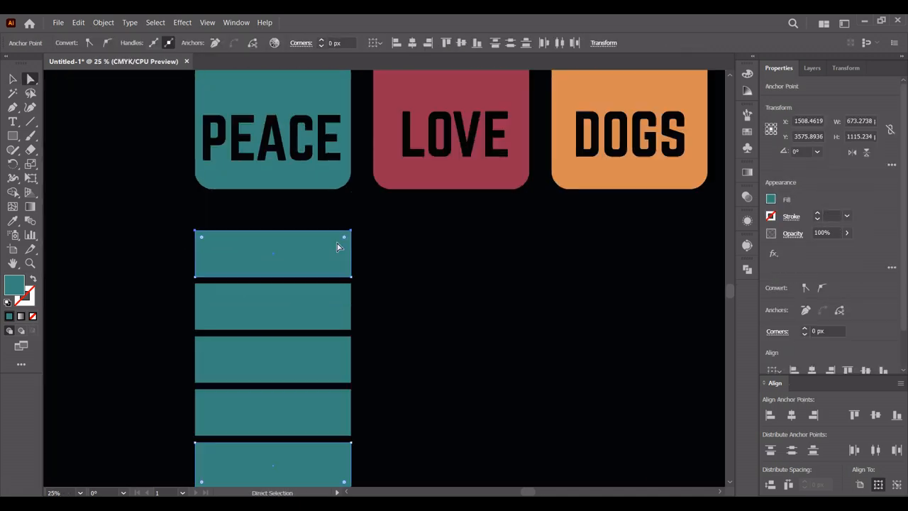
left_click(13, 80)
left_click(448, 288)
- Duplicate the five-bar stack twice so that one column sits under each of the three cards
scroll(399, 271, "down", 2)
left_click_drag(377, 360, 357, 370)
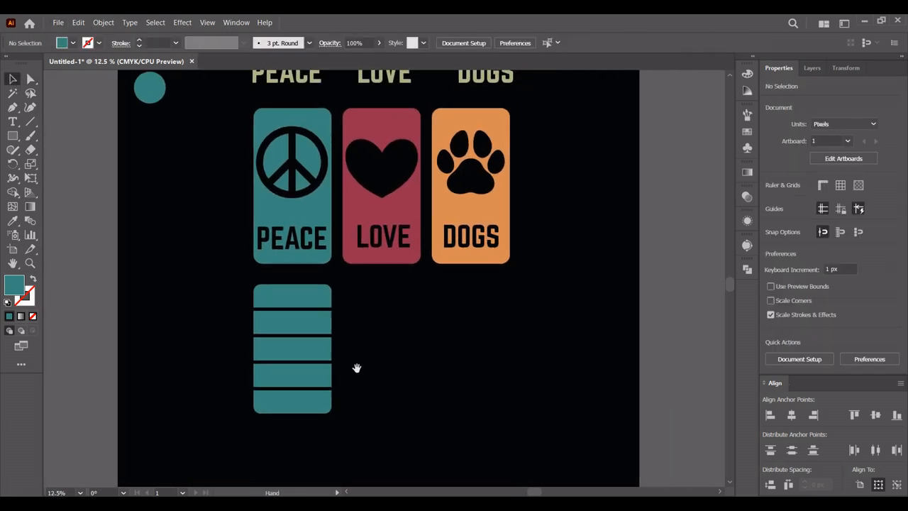
left_click_drag(296, 290, 296, 290)
left_click_drag(297, 289, 385, 302)
key("ctrl+d")
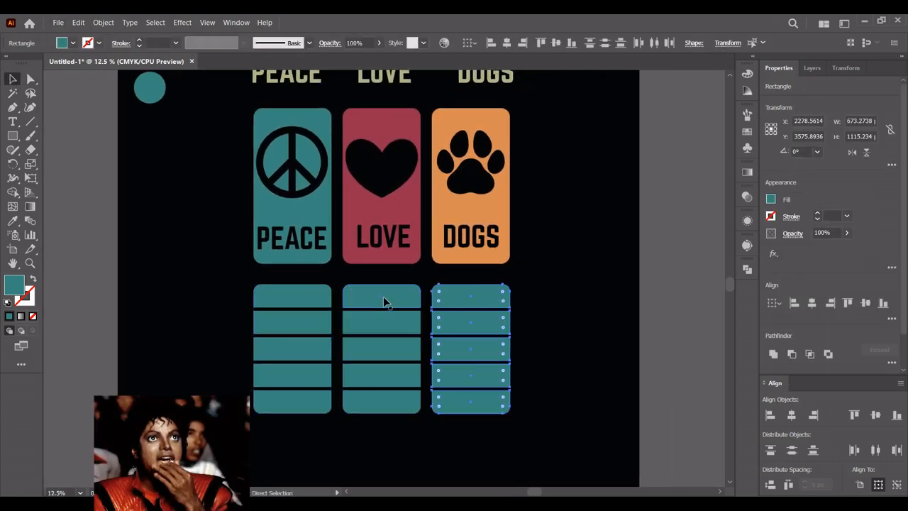
left_click(541, 263)
- Move the group of palette circles down beside the striped columns
scroll(523, 310, "up", 1)
scroll(565, 304, "down", 2)
scroll(553, 326, "up", 1)
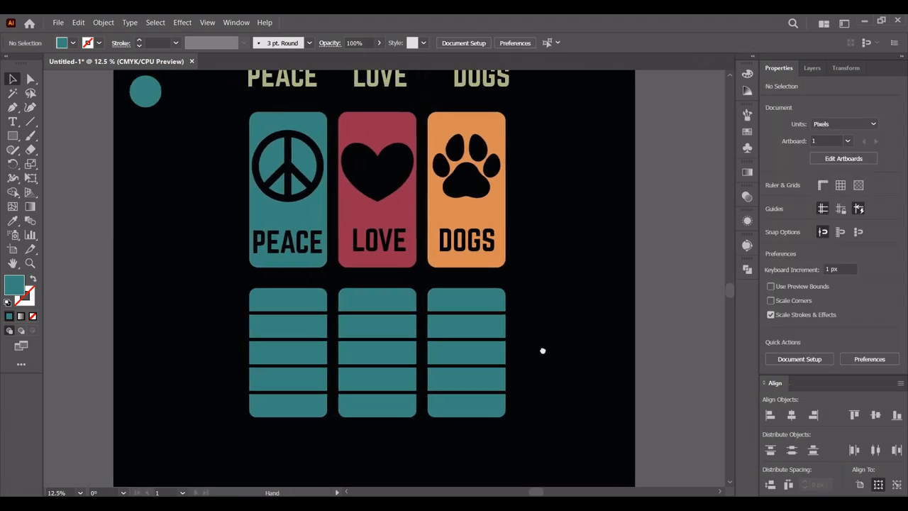
scroll(546, 355, "down", 1)
left_click_drag(293, 149, 315, 356)
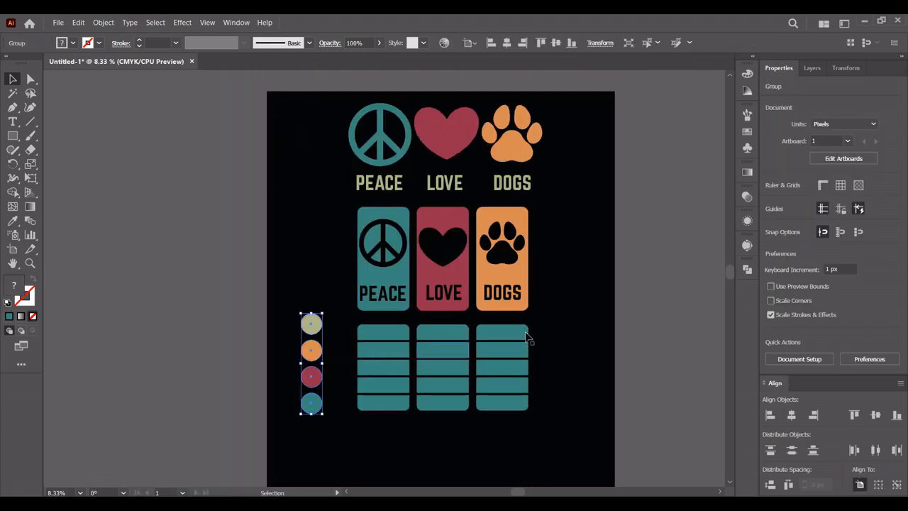
left_click(507, 374)
- Colour the middle bar of all three columns olive green from the palette
scroll(506, 375, "up", 1)
left_click(544, 330)
left_click_drag(545, 330, 256, 333)
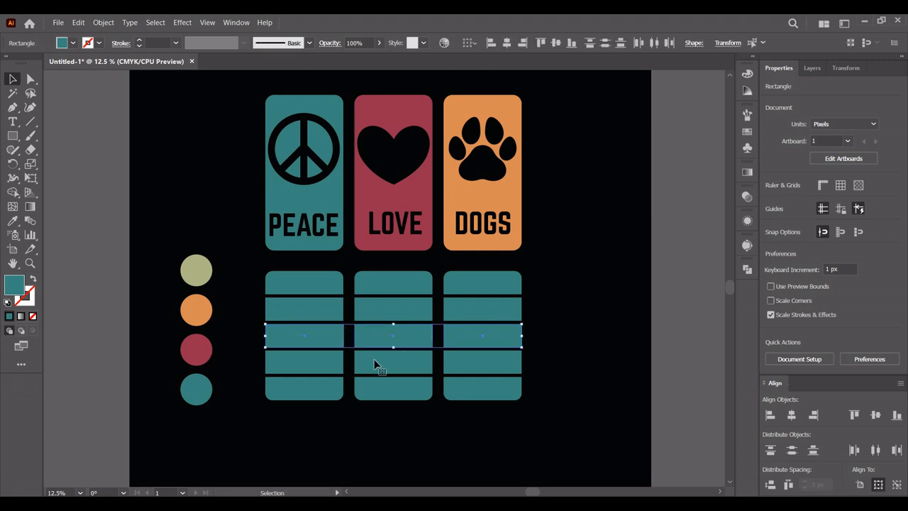
scroll(405, 355, "up", 1)
key("i")
left_click(158, 216)
- Colour the top two bars of the first column crimson and those of the middle column orange
left_click(253, 233, "ctrl")
left_click_drag(253, 233, 308, 262)
left_click(170, 331)
key("v")
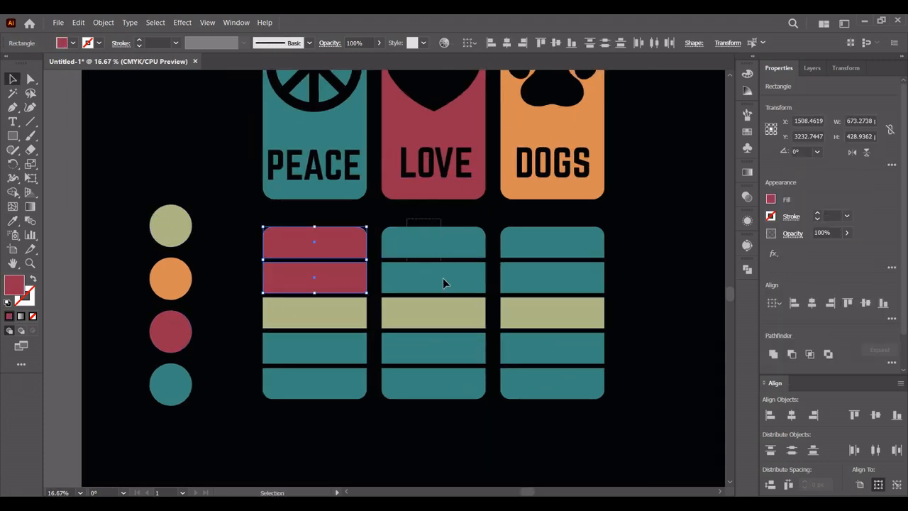
left_click(173, 278)
left_click(641, 284)
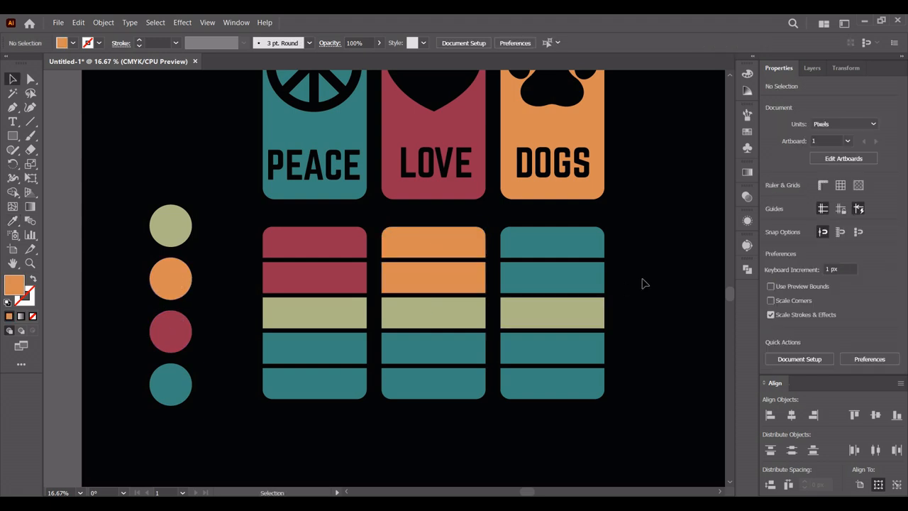
- Colour the third column's top bar crimson and its second bar orange
left_click(579, 246)
key("i")
left_click(343, 242)
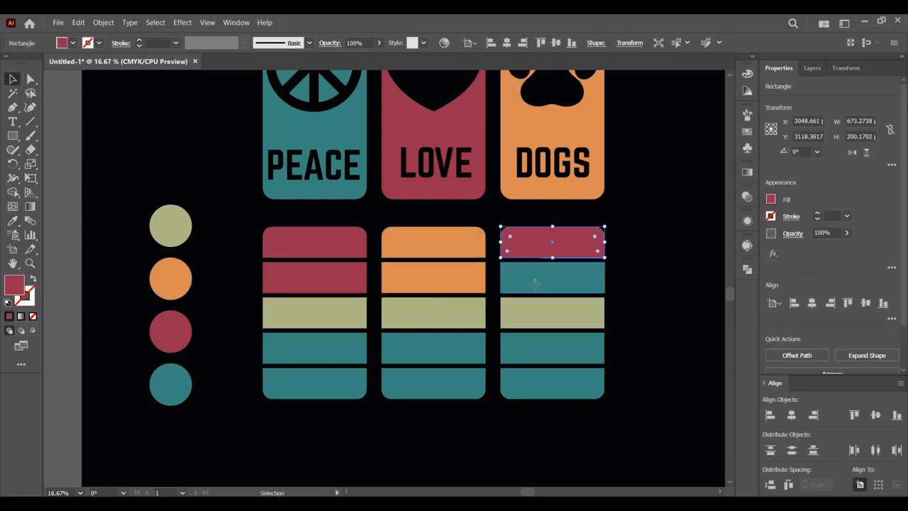
left_click(464, 247)
key("v")
- Delete the bottom teal bars of the first and third columns
left_click(552, 389)
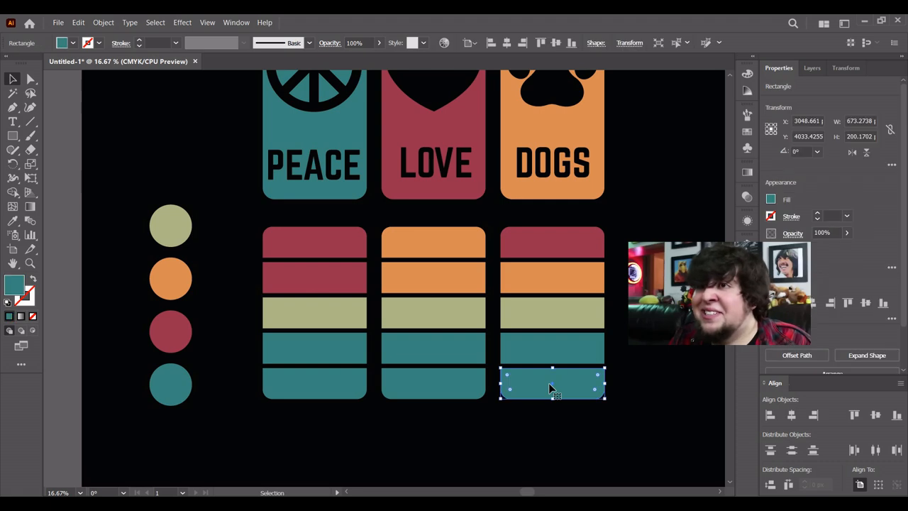
key("Delete")
left_click(349, 383)
key("Delete")
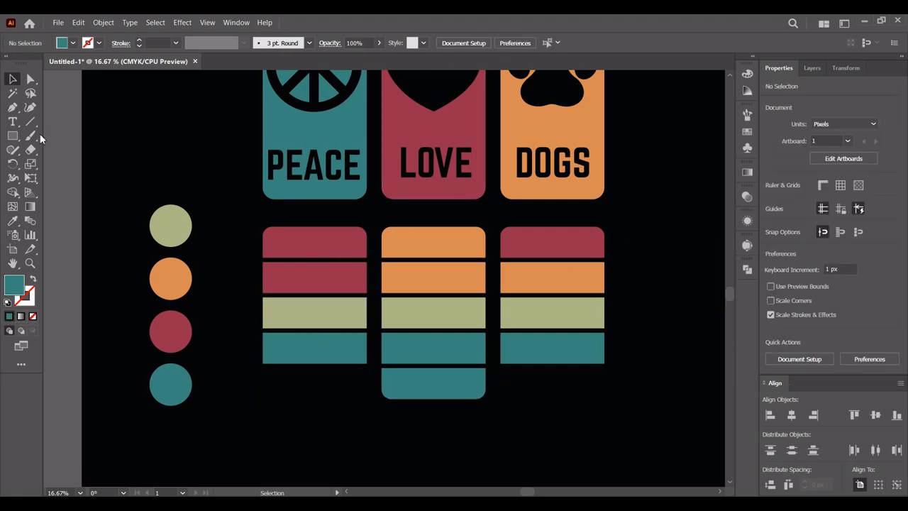
- Draw a star about 99 by 95 px below the first column and duplicate it into a grouped, evenly spaced row of three
left_click(13, 136)
left_click(62, 192)
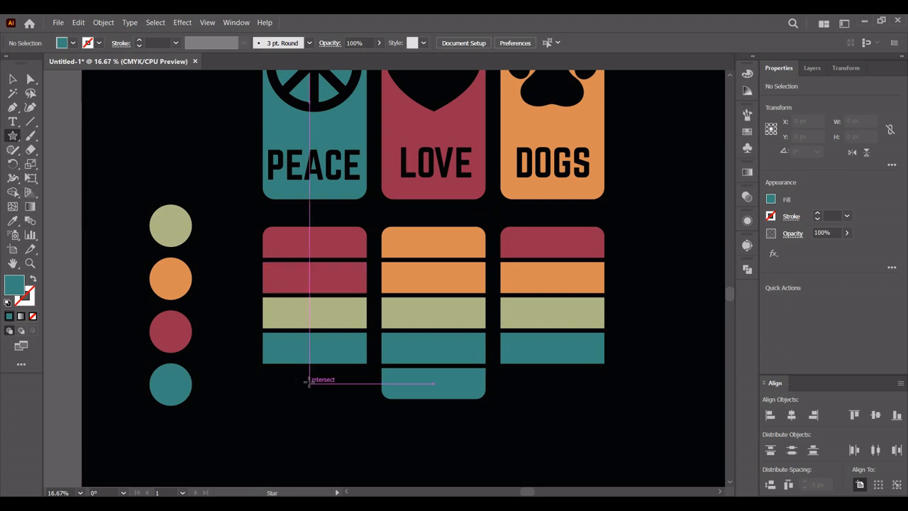
left_click_drag(320, 389, 322, 391)
scroll(322, 391, "up", 1)
key("v")
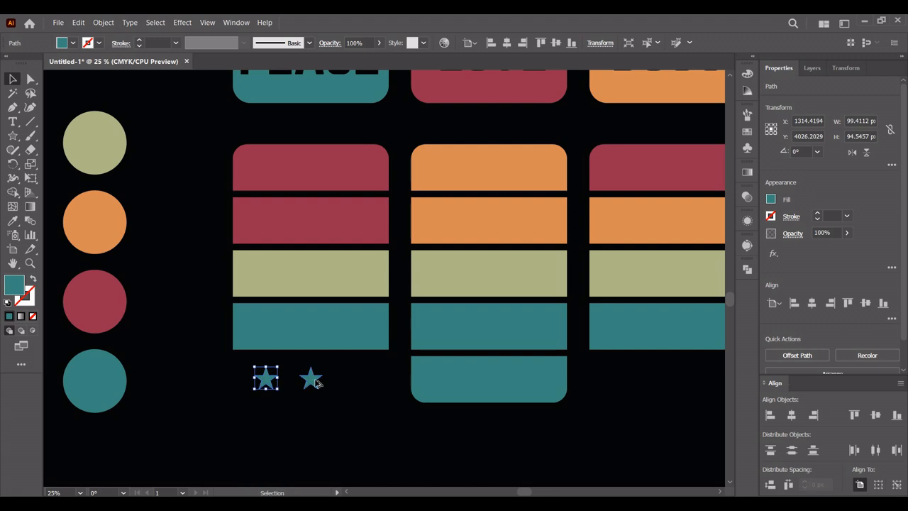
left_click_drag(261, 370, 264, 369)
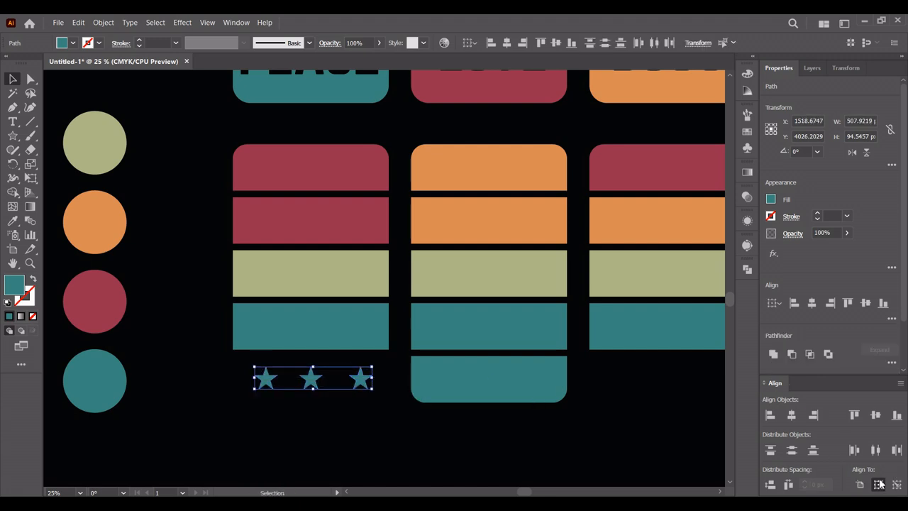
key("ctrl+g")
- Copy the star group onto the middle column's bottom bar and colour the stars olive green
left_click_drag(319, 382, 544, 381)
key("i")
left_click(309, 268)
key("v")
- Copy the star group below the third column and colour it crimson like that column's top bar
left_click_drag(562, 393, 423, 406)
left_click_drag(393, 396, 567, 396)
left_click(547, 186)
key("v")
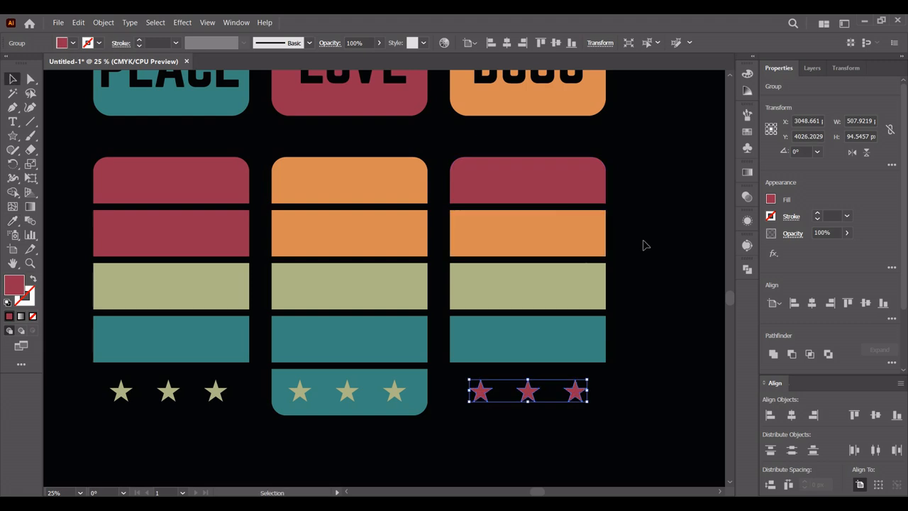
- Copy the three lower star rows onto the top bars of all three columns and colour the copies black
left_click(644, 245)
scroll(645, 252, "down", 1)
scroll(644, 256, "up", 1)
left_click_drag(344, 336, 364, 373)
left_click(364, 429)
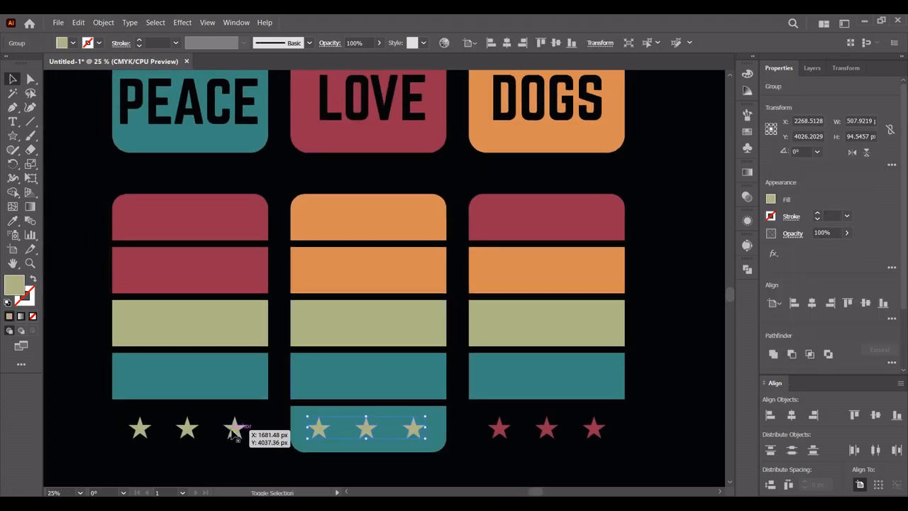
left_click(235, 428, "shift")
left_click_drag(491, 222, 491, 223)
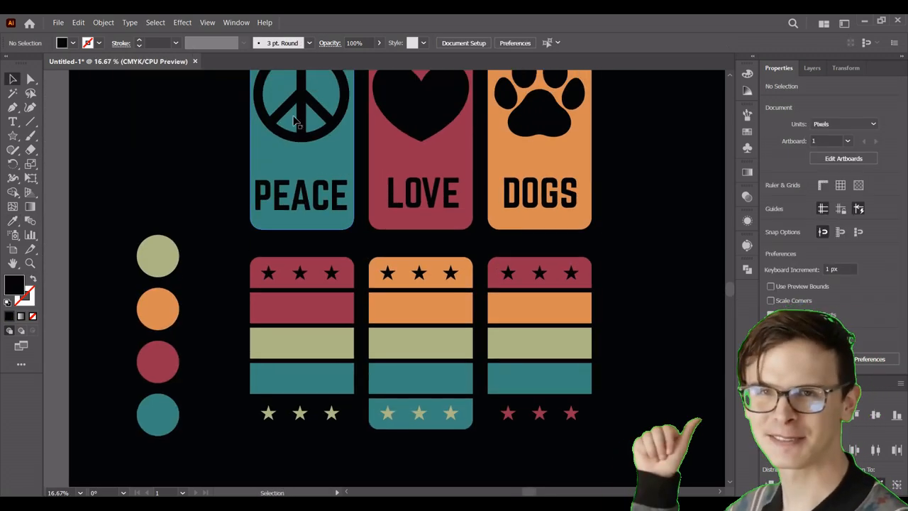
- Copy the peace symbol from the teal card onto the first striped column and colour it olive green
left_click_drag(297, 122, 341, 341)
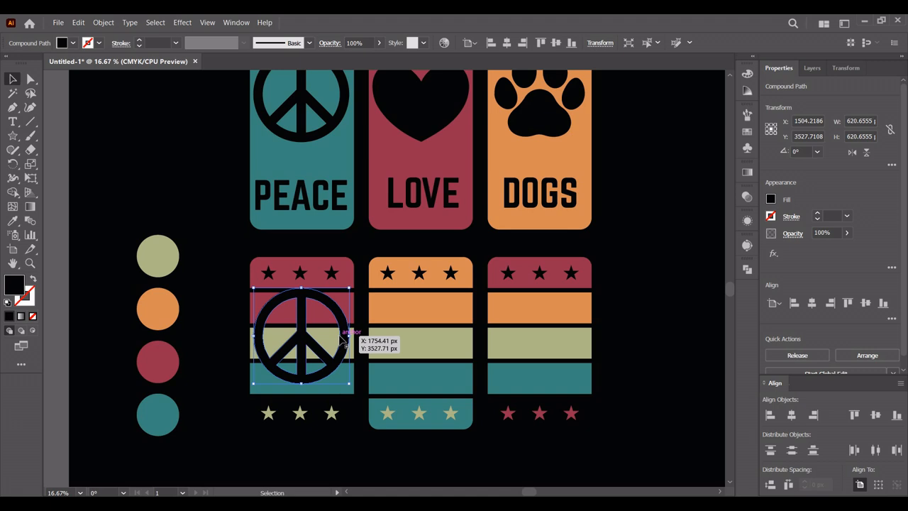
left_click(394, 340)
key("v")
key("ctrl+equal")
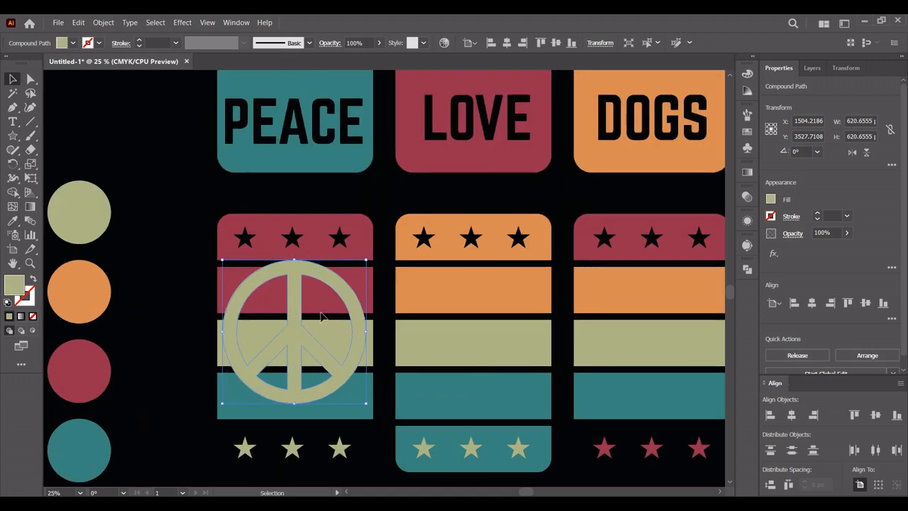
- Shrink the peace symbol to about 593 by 593 px and centre it on the first column's bars
left_click(203, 281)
left_click_drag(355, 318, 359, 340)
left_click_drag(186, 224, 226, 399)
right_click(225, 395)
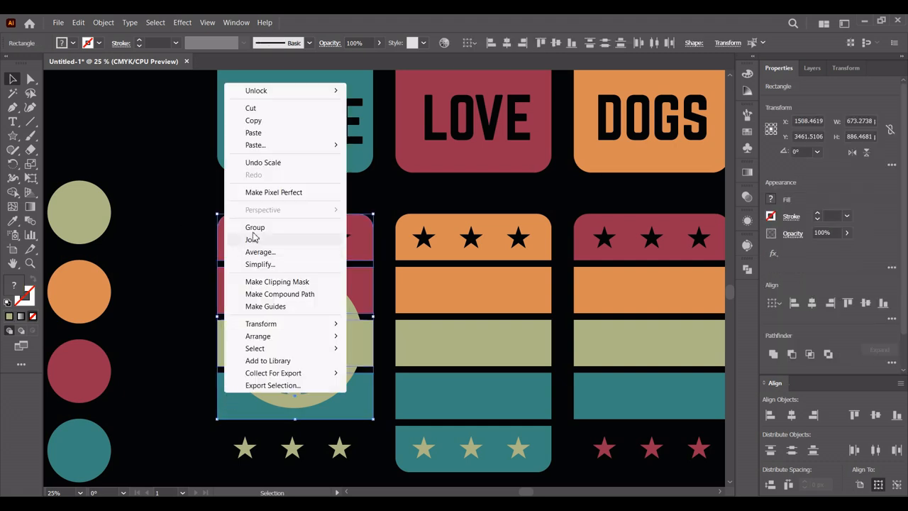
left_click(259, 241)
left_click(339, 298)
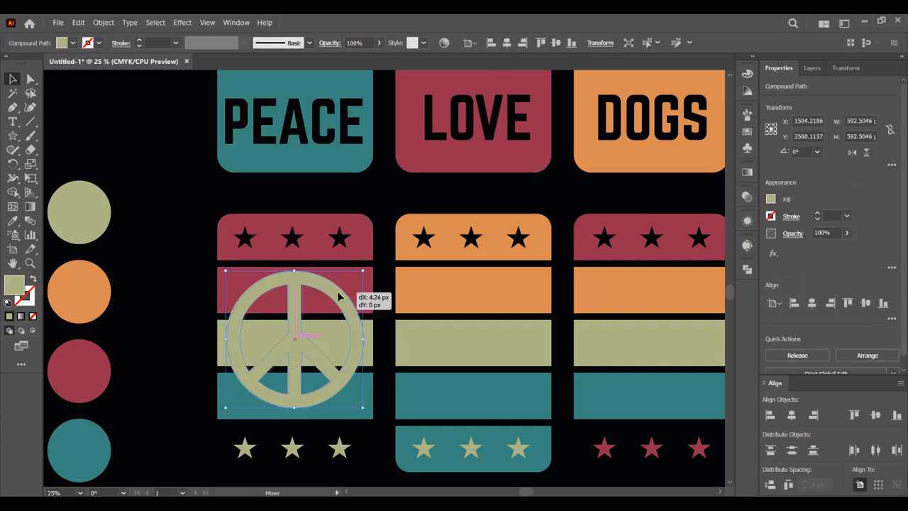
left_click_drag(341, 291, 338, 290)
- Offset the peace symbol's path outward by 20 px and colour the offset shape black behind the olive symbol
left_click(103, 22)
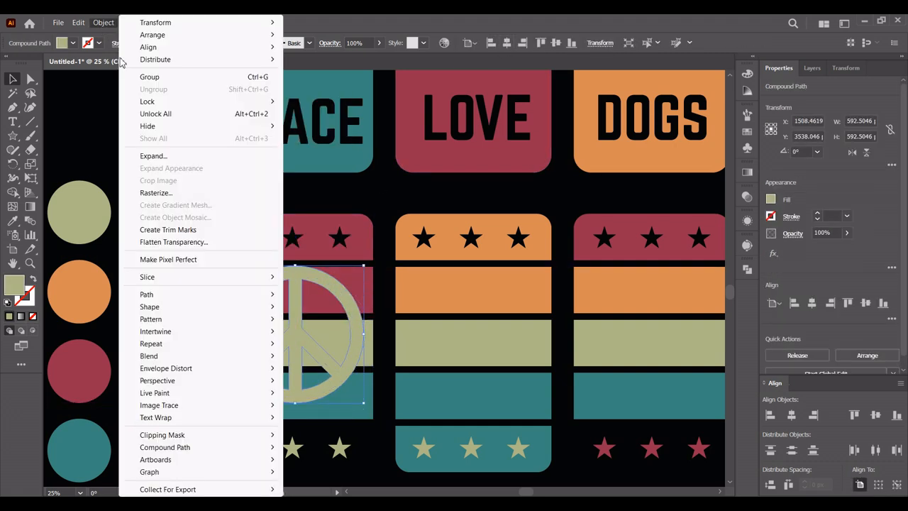
mouse_move(183, 297)
left_click(330, 340)
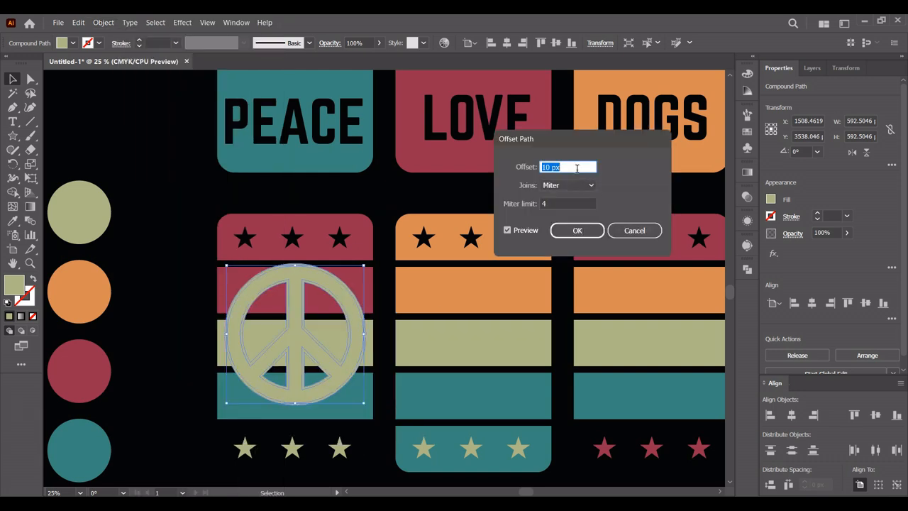
left_click(577, 232)
key("ctrl+shift+a")
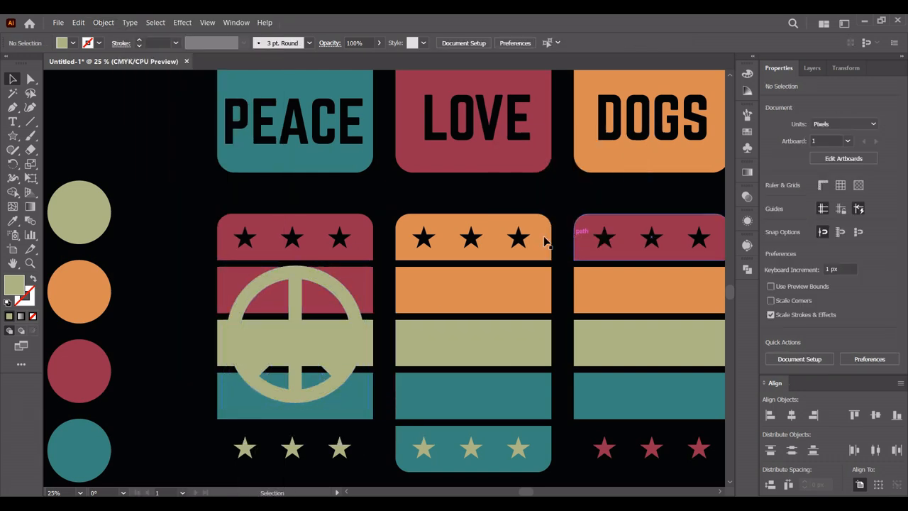
key("ctrl+z")
left_click(185, 242)
key("ctrl+bracketleft")
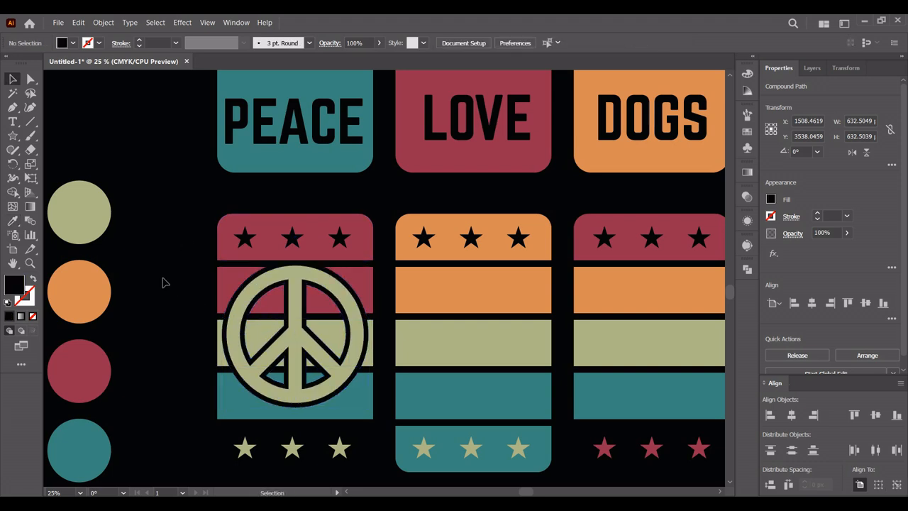
- Draw a black circle behind the peace symbol to cover the stripes inside its openings
left_click(170, 289)
key("l")
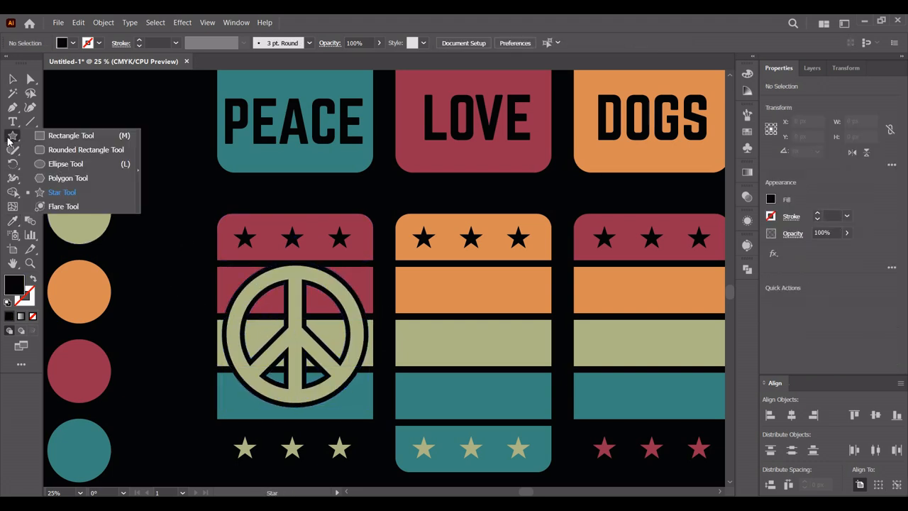
left_click_drag(333, 367, 355, 386)
key("ctrl+bracketleft")
key("v")
left_click(196, 330)
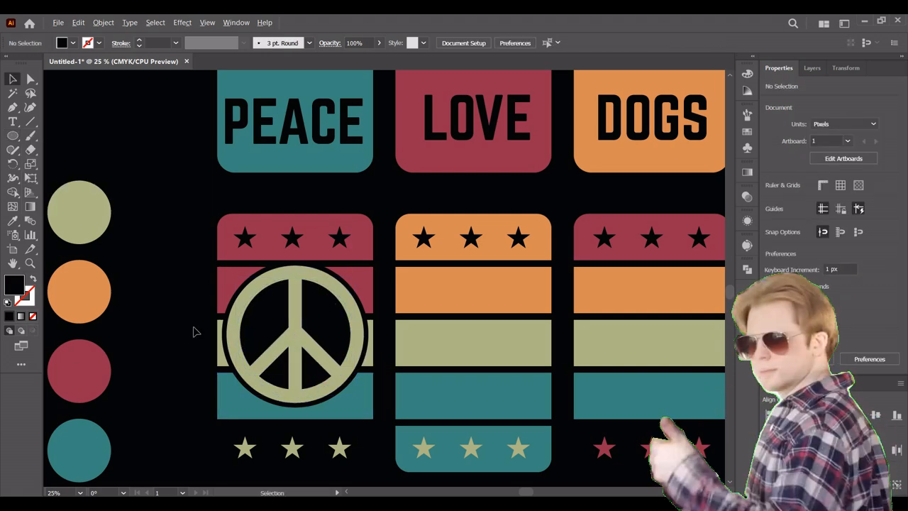
- Copy the black heart onto the middle striped column, bring it to the front and scale it to about 581 by 471 px
scroll(197, 332, "down", 1)
scroll(387, 430, "up", 1)
scroll(386, 435, "down", 1)
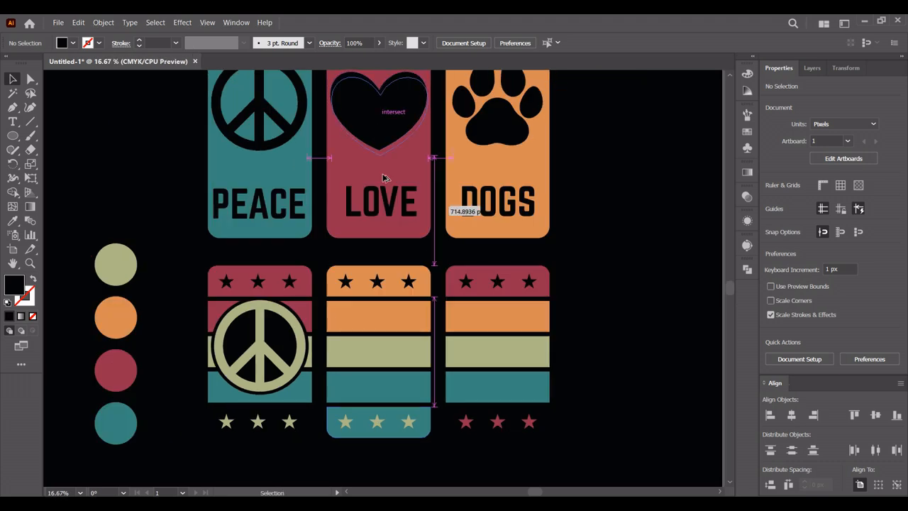
left_click_drag(382, 368, 382, 369)
key("ctrl+shift+bracketright")
scroll(412, 347, "up", 1)
left_click_drag(441, 354, 402, 315)
left_click(647, 249)
left_click(407, 338)
- Offset the heart's path inward to an inner heart about 481 px wide and colour it olive green
left_click(103, 22)
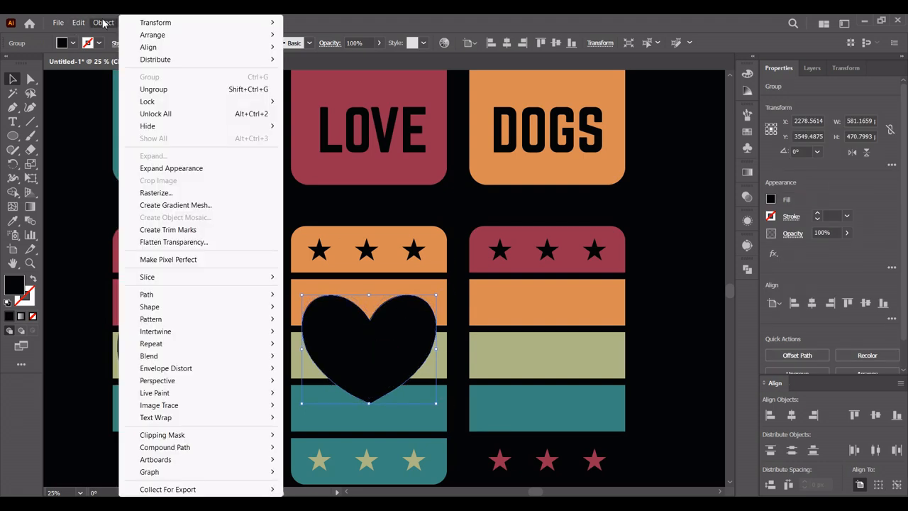
mouse_move(180, 298)
left_click(356, 334)
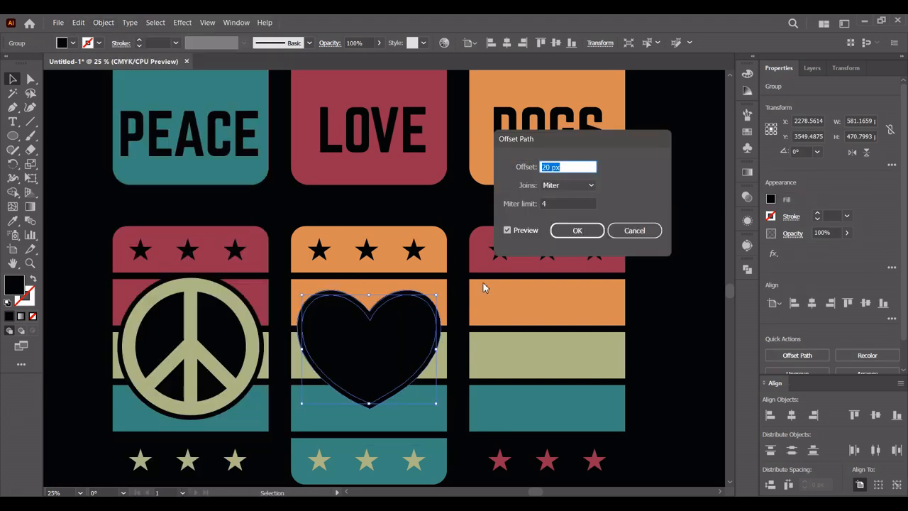
left_click(569, 185)
left_click(578, 205)
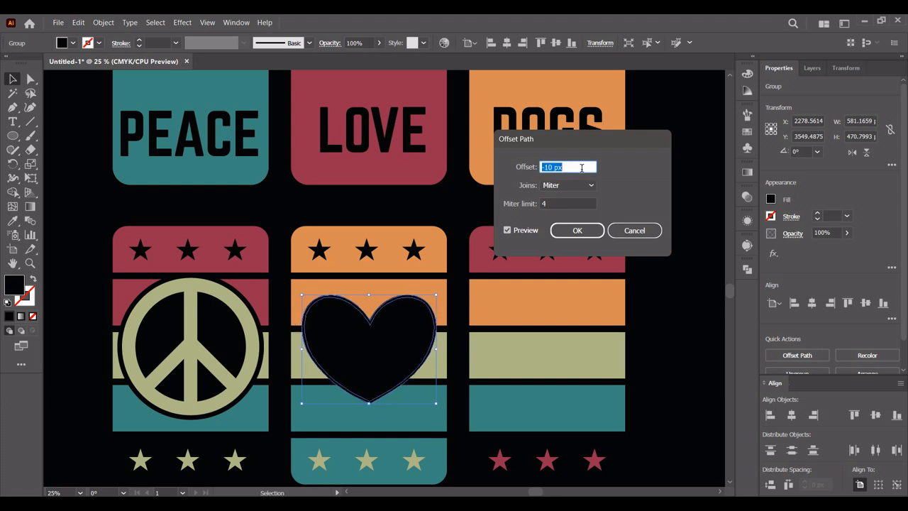
left_click(590, 230)
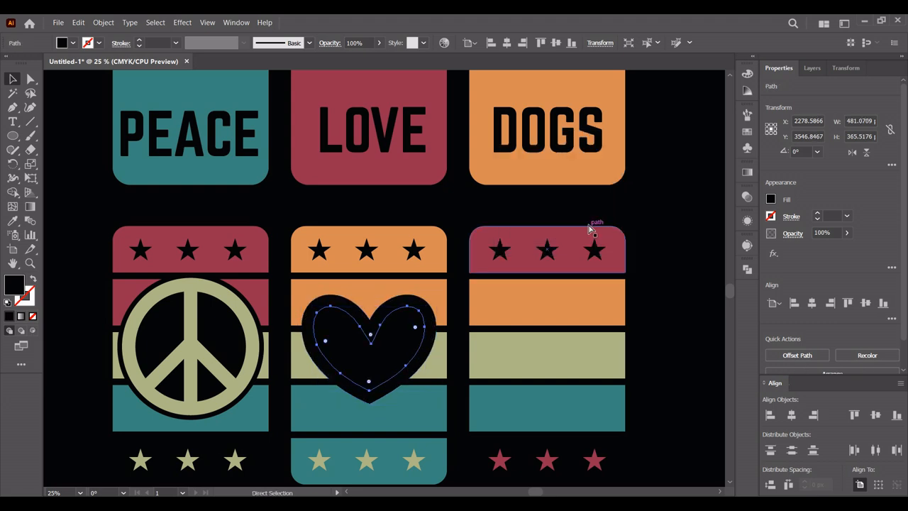
left_click(491, 346)
key("v")
left_click(643, 287)
- Copy the black paw print onto the third striped column and scale it to about 545 by 514 px
left_click_drag(643, 289, 608, 278)
scroll(592, 224, "down", 1)
left_click_drag(616, 221, 586, 247)
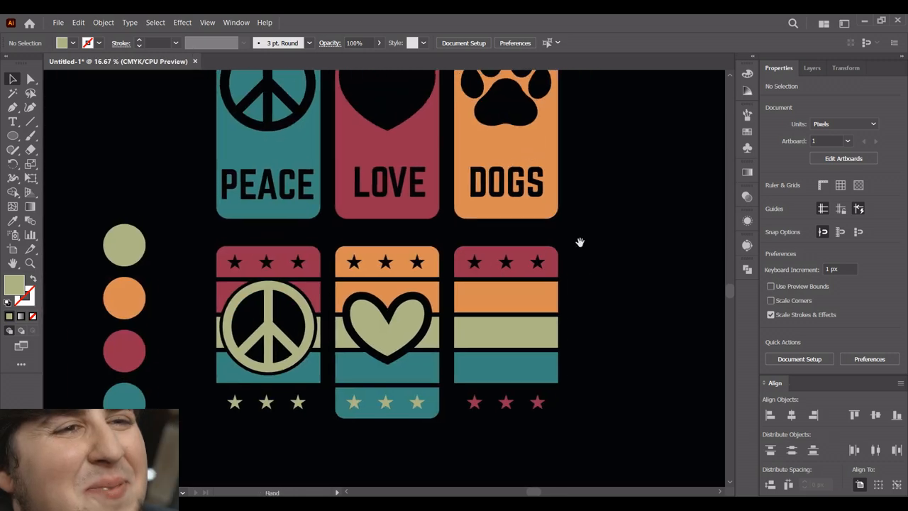
left_click_drag(512, 106, 526, 239)
left_click_drag(510, 364, 511, 363)
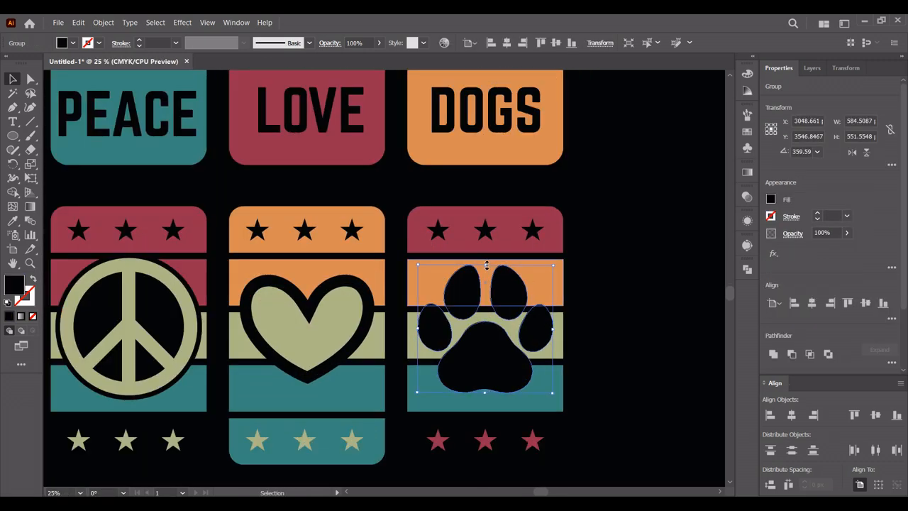
left_click_drag(482, 268, 485, 271)
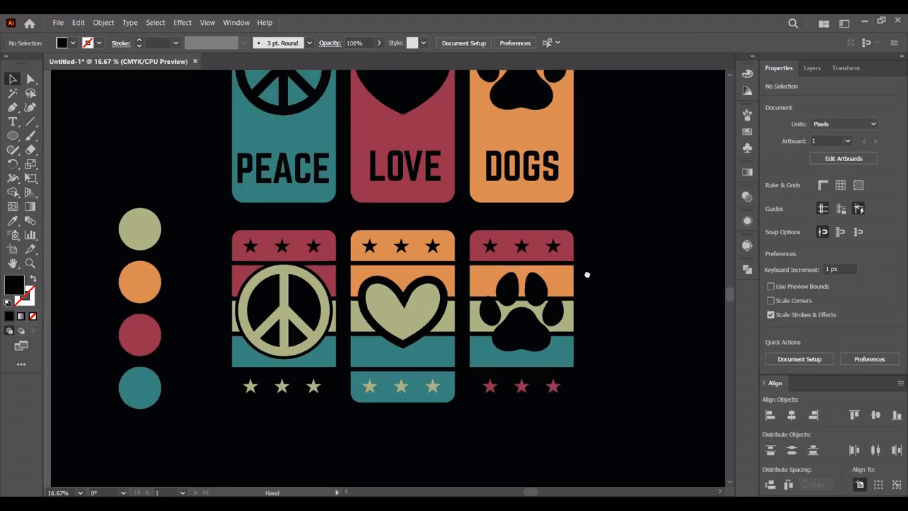
scroll(618, 314, "up", 1)
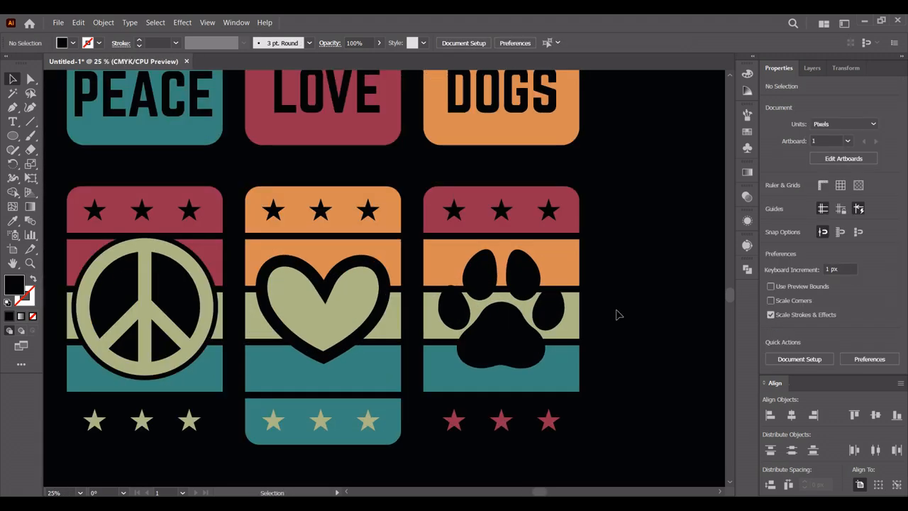
- Offset the paw print's path outward to about 577 by 546 px and colour the offset shape olive green
left_click(527, 341)
scroll(527, 341, "up", 1)
left_click(103, 23)
mouse_move(172, 296)
left_click(379, 337)
type("10")
key("shift+Up")
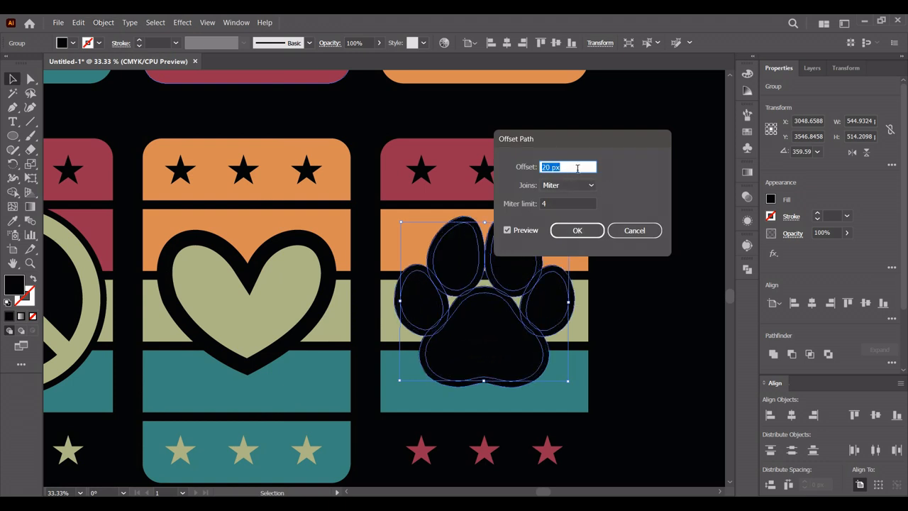
left_click(576, 233)
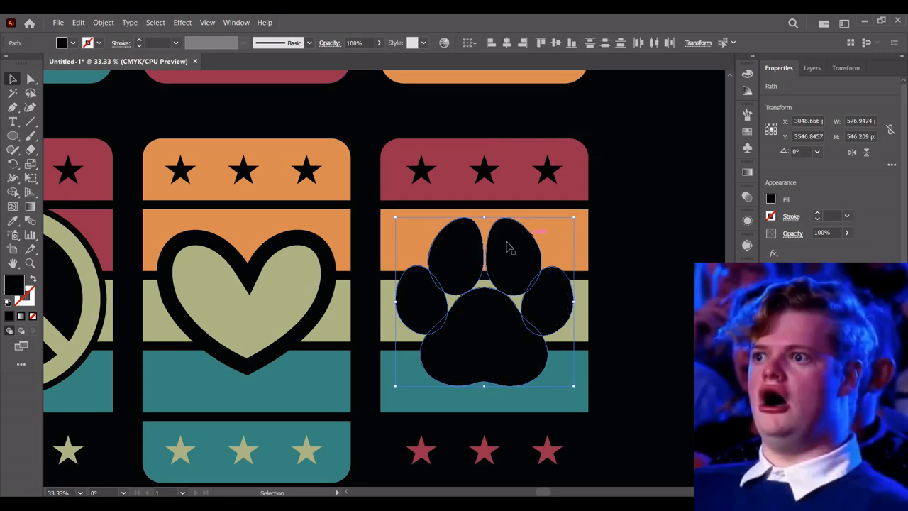
key("i")
left_click(310, 284)
key("v")
left_click(633, 247)
- Copy the words PEACE, LOVE and DOGS below their striped columns and colour the copies olive green
scroll(633, 247, "down", 2)
left_click_drag(632, 249, 598, 250)
scroll(594, 223, "down", 1)
left_click_drag(580, 210, 568, 220)
scroll(583, 215, "up", 1)
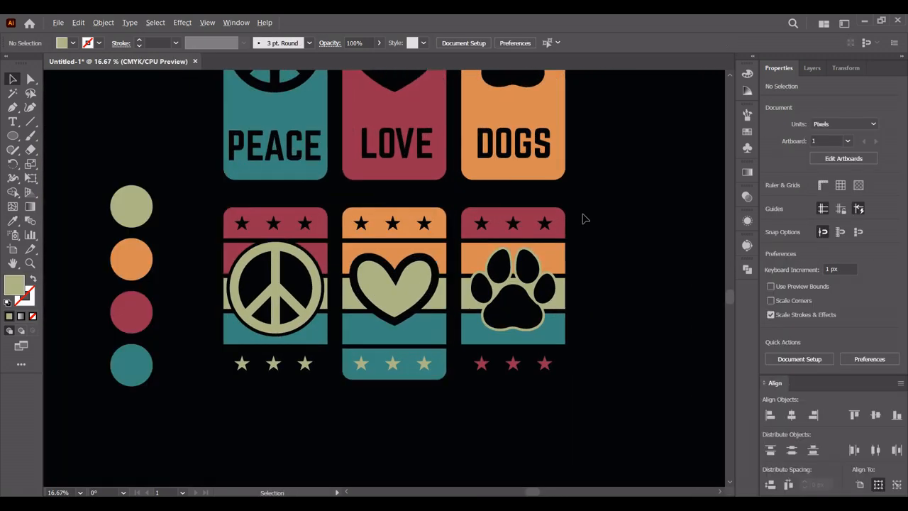
left_click_drag(525, 144, 422, 149)
left_click_drag(293, 151, 334, 416)
key("i")
left_click(387, 296)
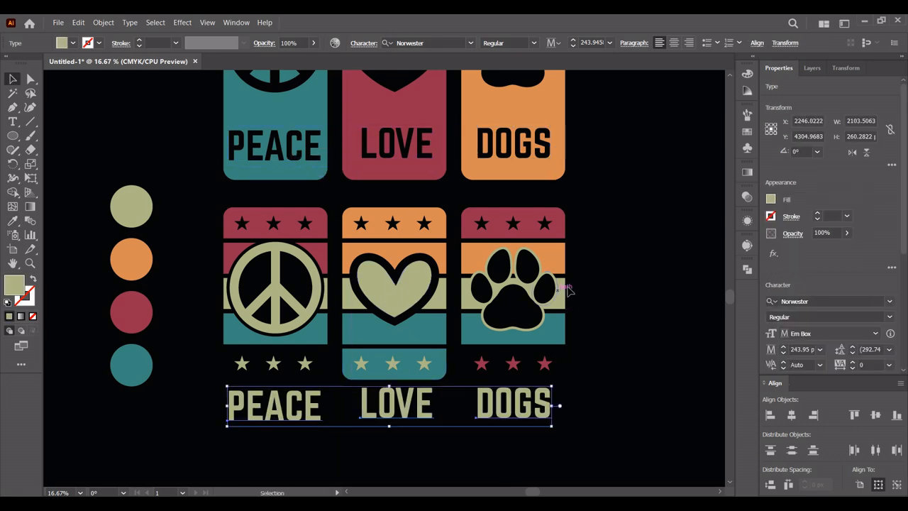
left_click(592, 284)
- Place the distressed texture image over the striped layout, rotated 90° and scaled to about 2271 by 1892 px
scroll(594, 308, "down", 1)
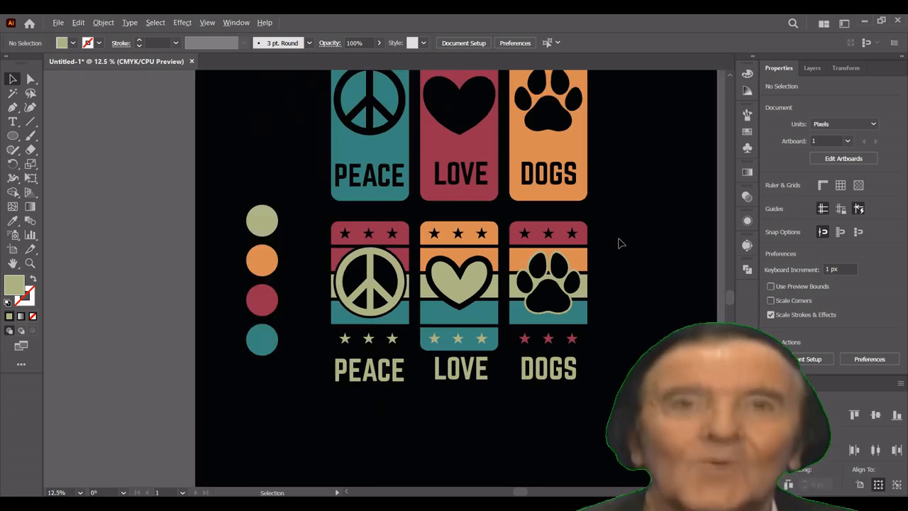
scroll(618, 244, "up", 4)
scroll(584, 339, "down", 4)
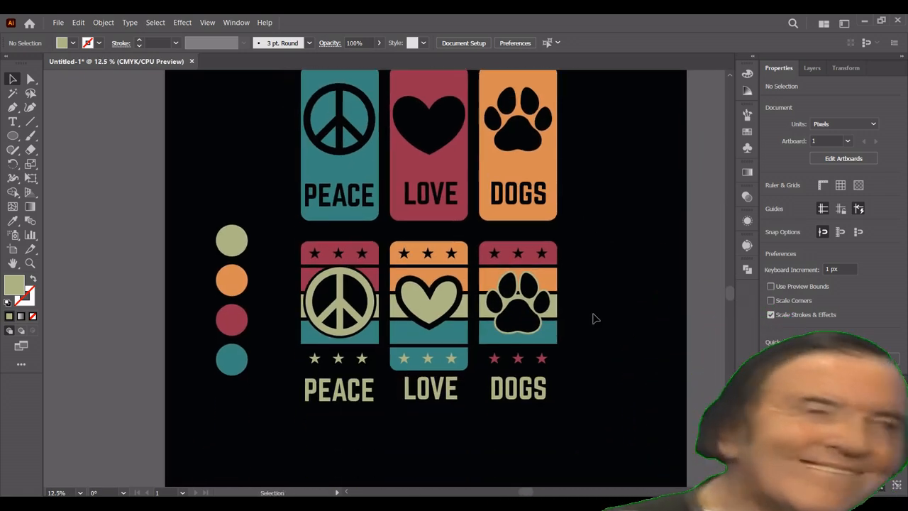
scroll(594, 316, "up", 1)
scroll(594, 315, "down", 1)
left_click_drag(594, 316, 574, 322)
scroll(563, 331, "up", 1)
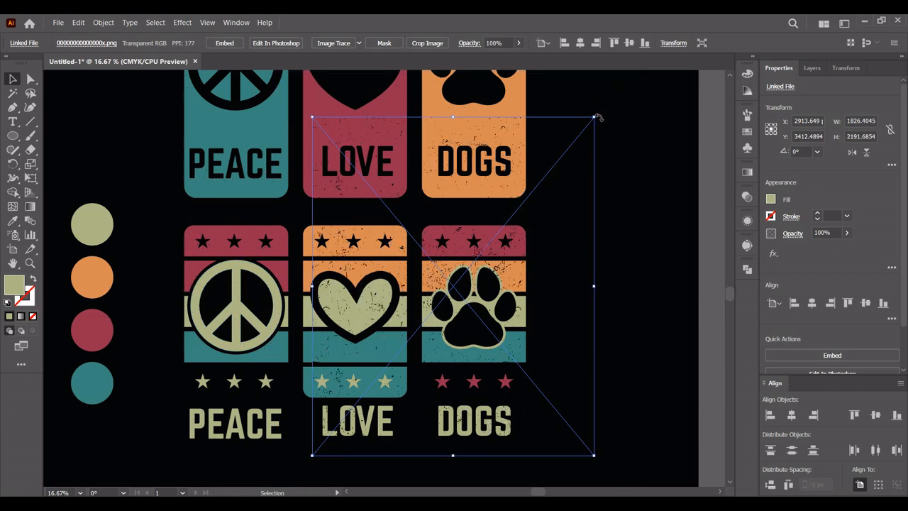
left_click_drag(598, 117, 277, 197)
left_click_drag(558, 304, 458, 369)
left_click_drag(520, 344, 560, 294)
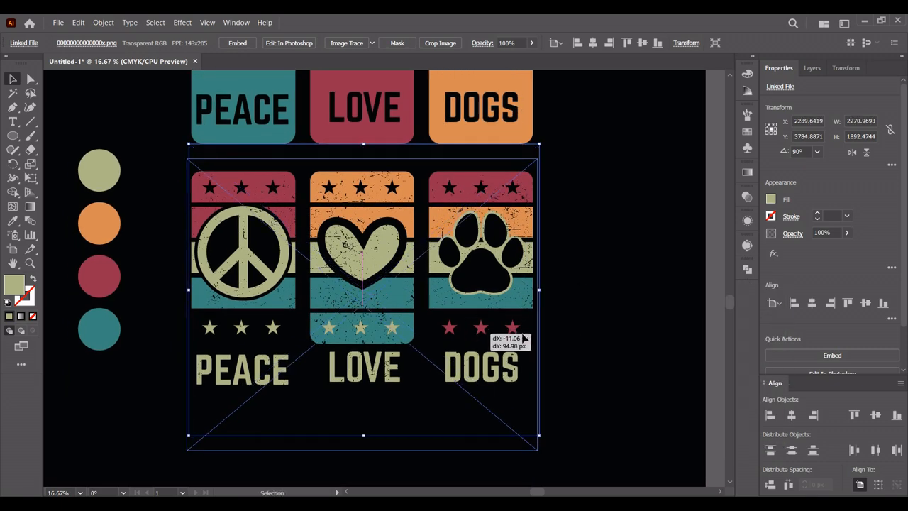
left_click_drag(474, 339, 474, 339)
left_click(627, 302)
left_click_drag(575, 310, 591, 316)
scroll(578, 312, "up", 1)
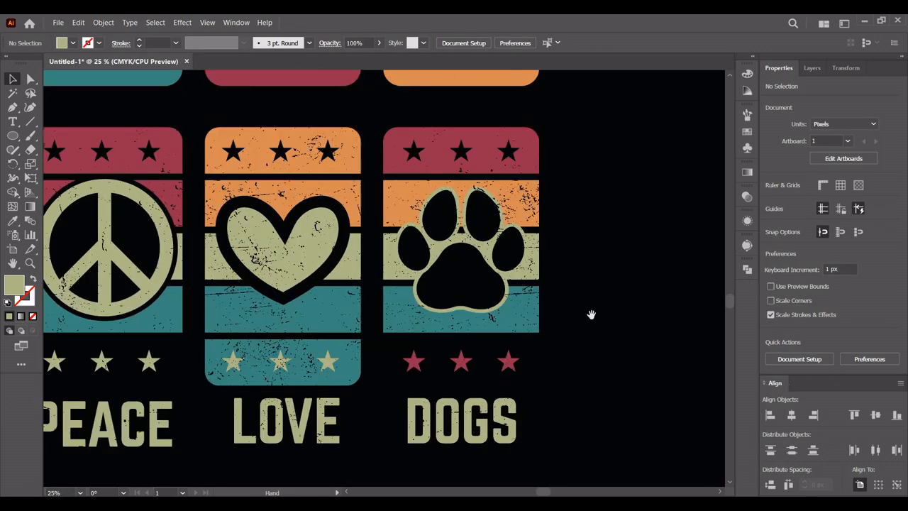
scroll(568, 322, "down", 2)
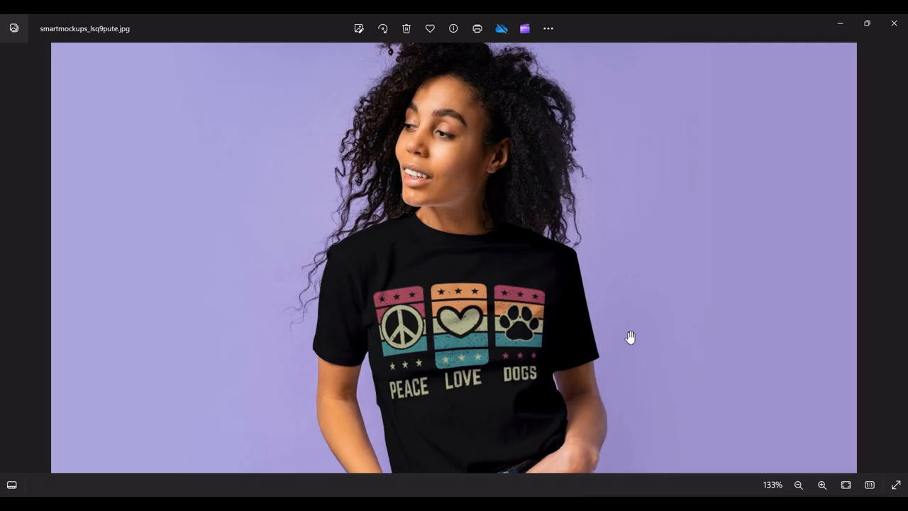
- Examine the Peace Love Dogs print on the black T-shirt mockup image, both close up and in full
left_click_drag(628, 338, 629, 268)
scroll(533, 257, "up", 3)
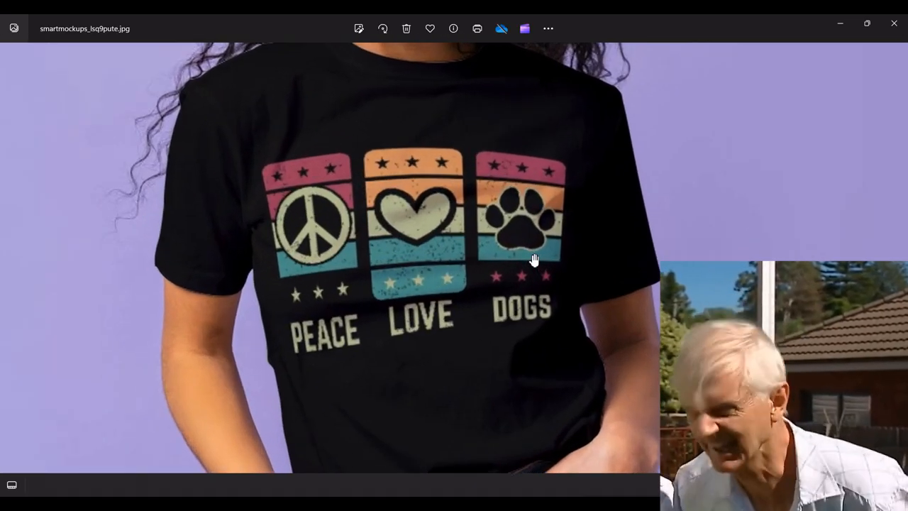
scroll(515, 263, "down", 4)
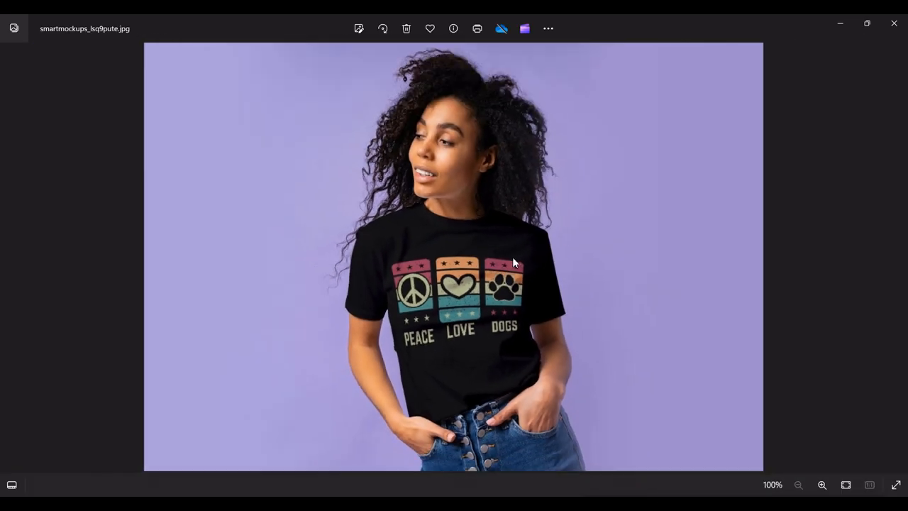
scroll(772, 254, "up", 2)
scroll(622, 225, "up", 2)
left_click_drag(623, 225, 675, 151)
scroll(676, 151, "down", 3)
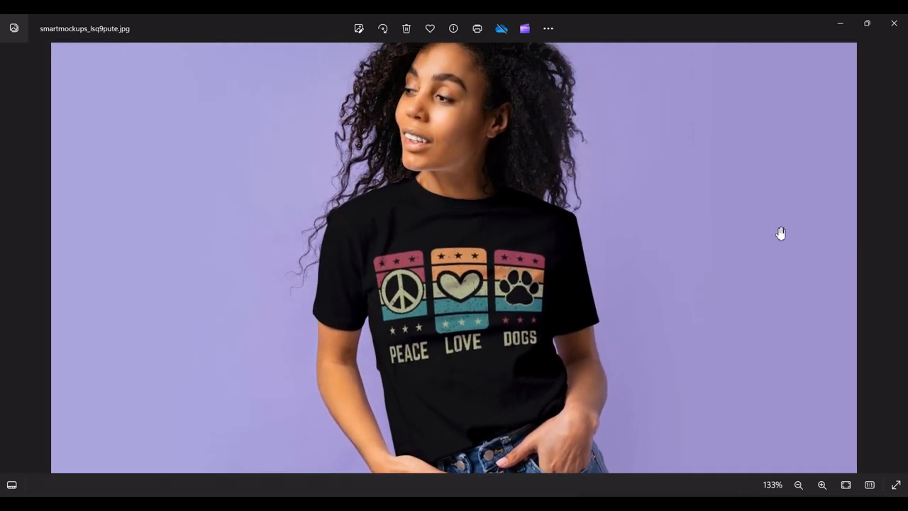